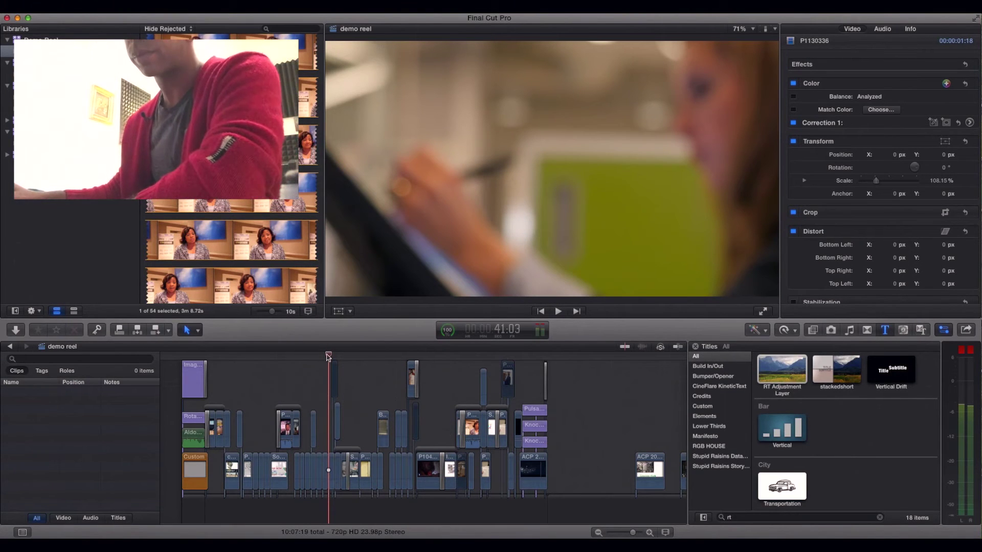
Return to the reel's opening title and play the demo reel from the beginning
{"action": "left_click_drag", "start_coordinate": [328, 356], "coordinate": [175, 365]}
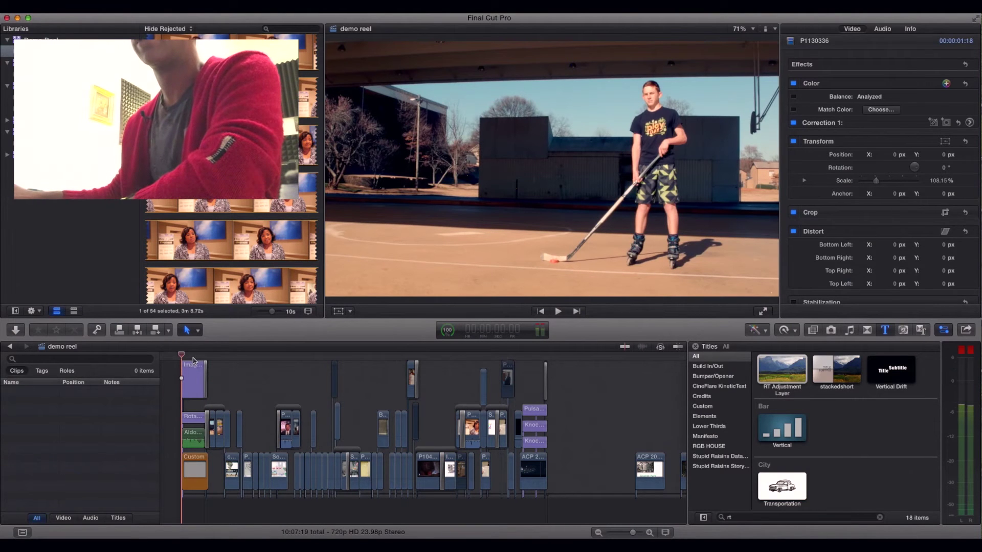
{"action": "left_click", "coordinate": [191, 357]}
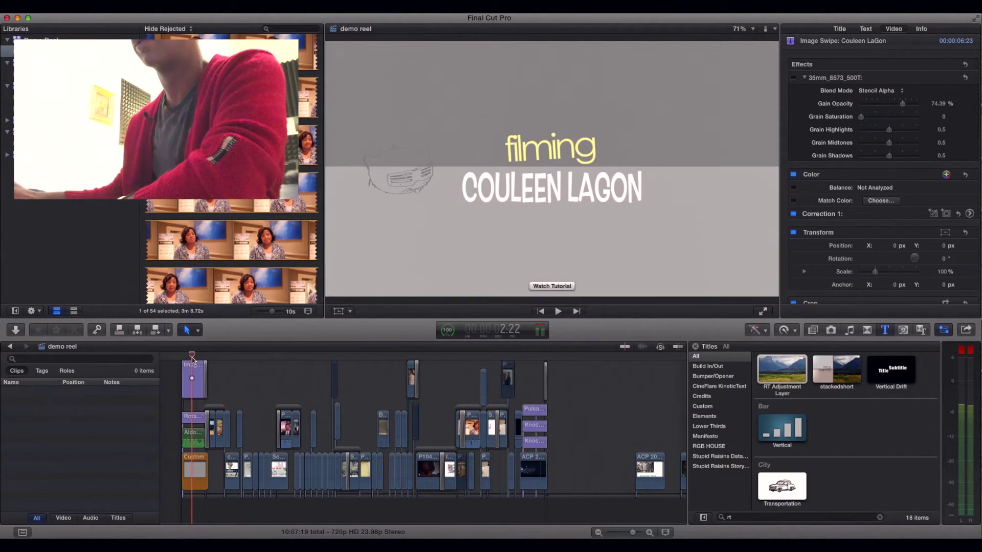
{"action": "key", "text": "space"}
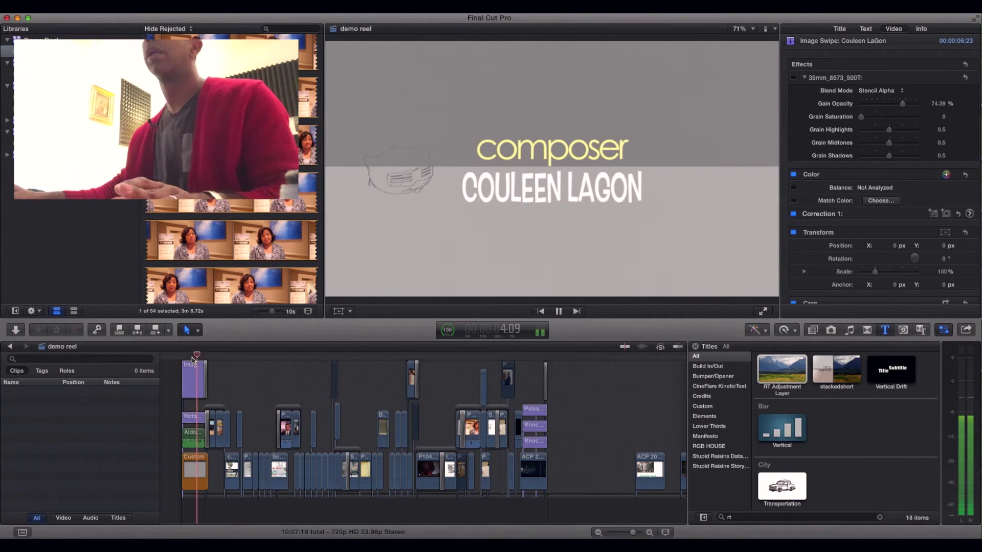
{"action": "key", "text": "Home"}
{"action": "key", "text": "space"}
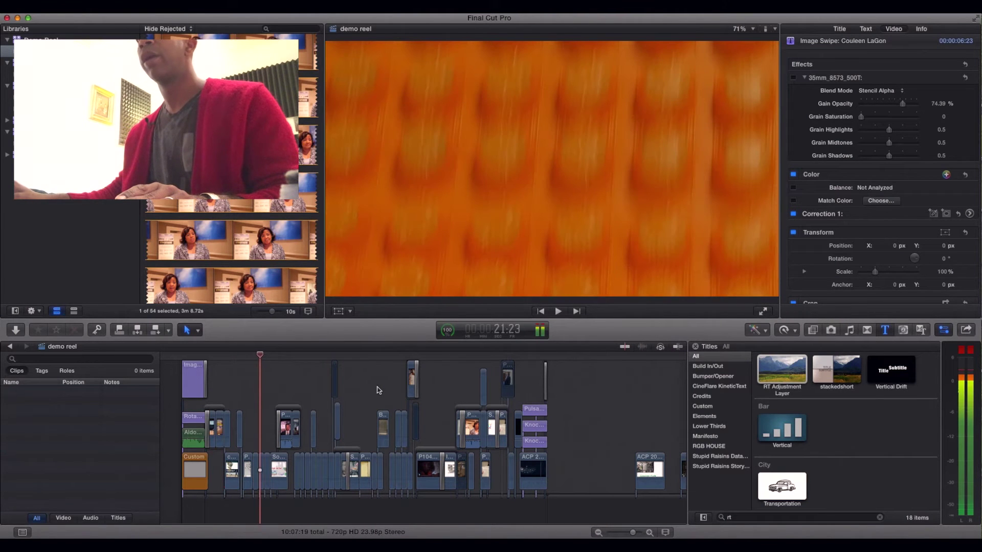
Resume playback, then scrub to the conveyor-belt shot with its ToneGrade July look
{"action": "key", "text": "space"}
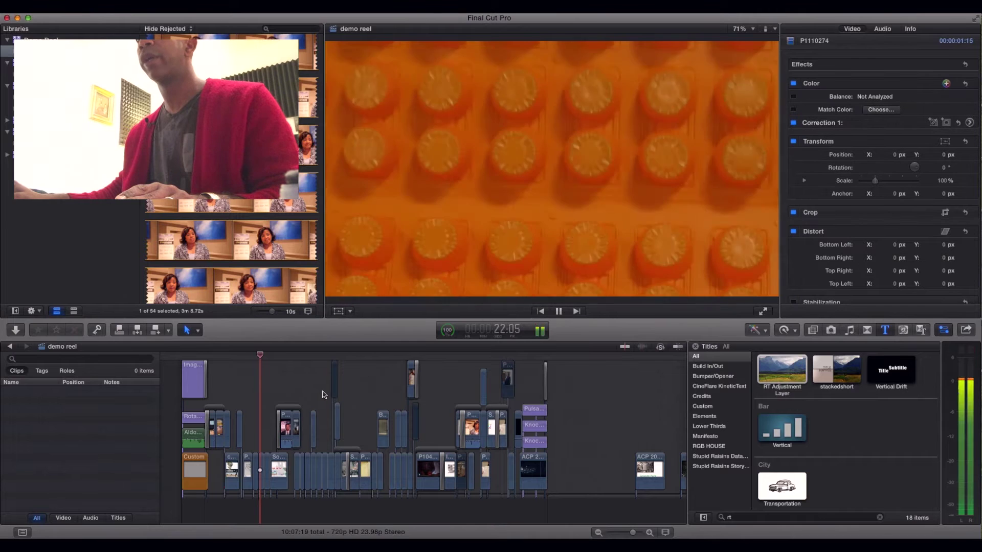
{"action": "left_click_drag", "start_coordinate": [261, 357], "coordinate": [313, 347]}
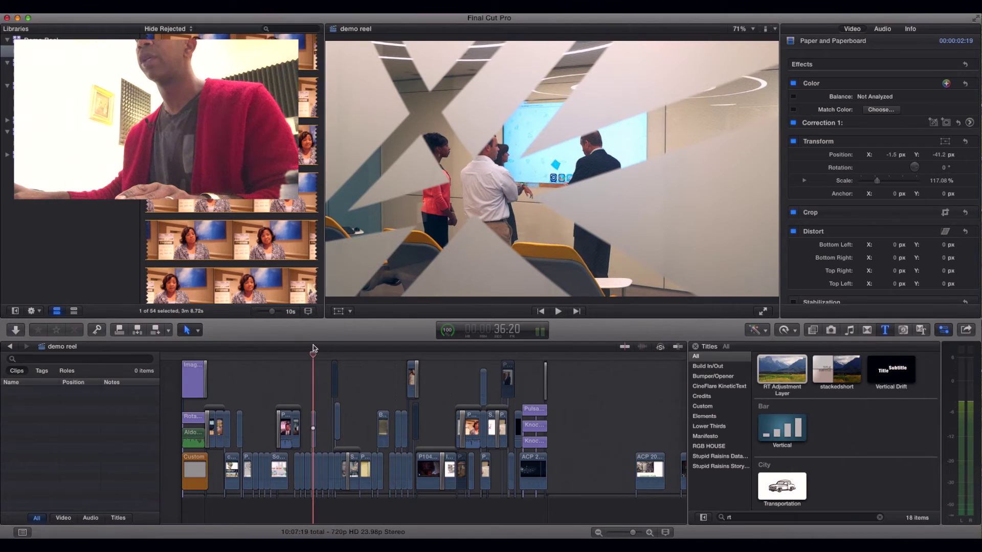
{"action": "left_click_drag", "start_coordinate": [316, 348], "coordinate": [306, 348]}
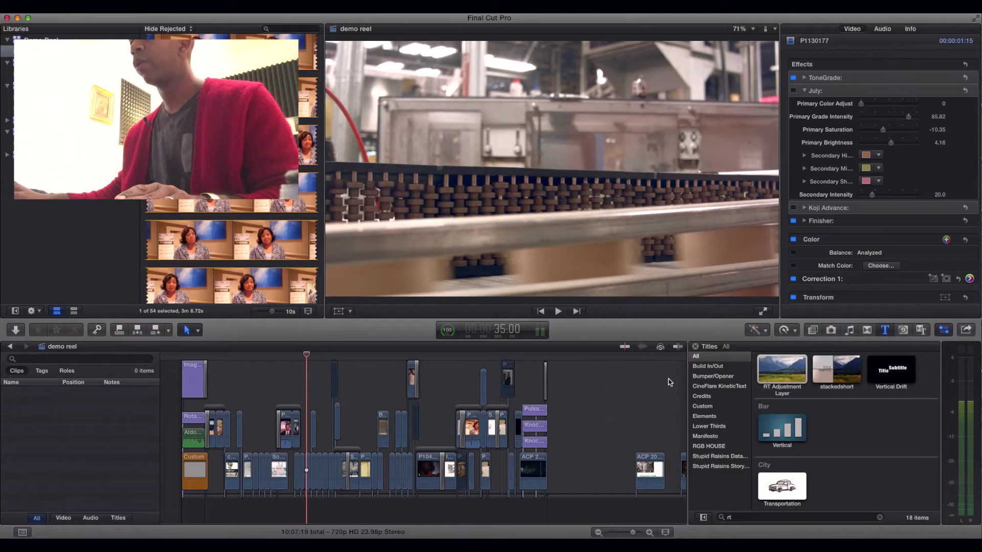
Connect the RT Adjustment Layer title above the clips near the start of the reel
{"action": "left_click", "coordinate": [776, 376]}
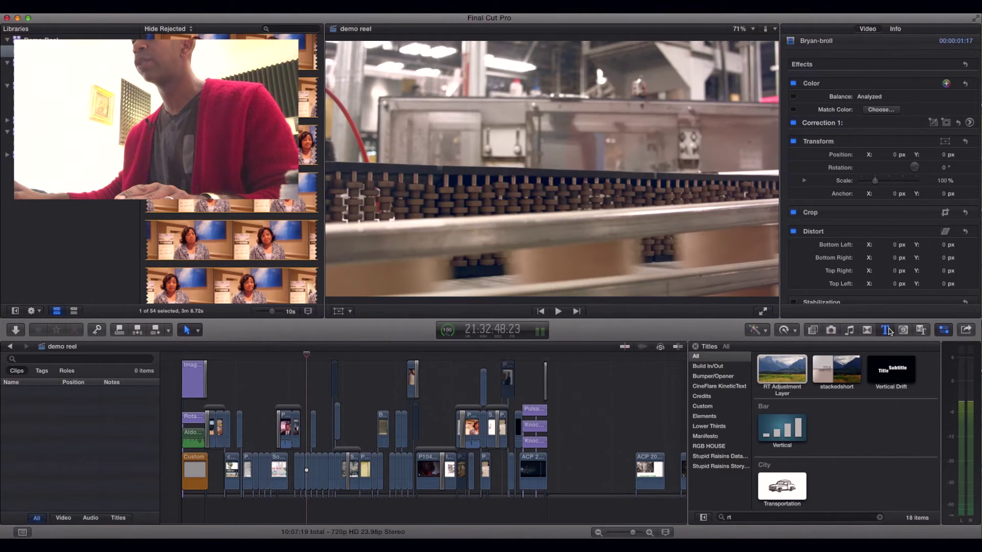
{"action": "left_click_drag", "start_coordinate": [782, 369], "coordinate": [495, 360]}
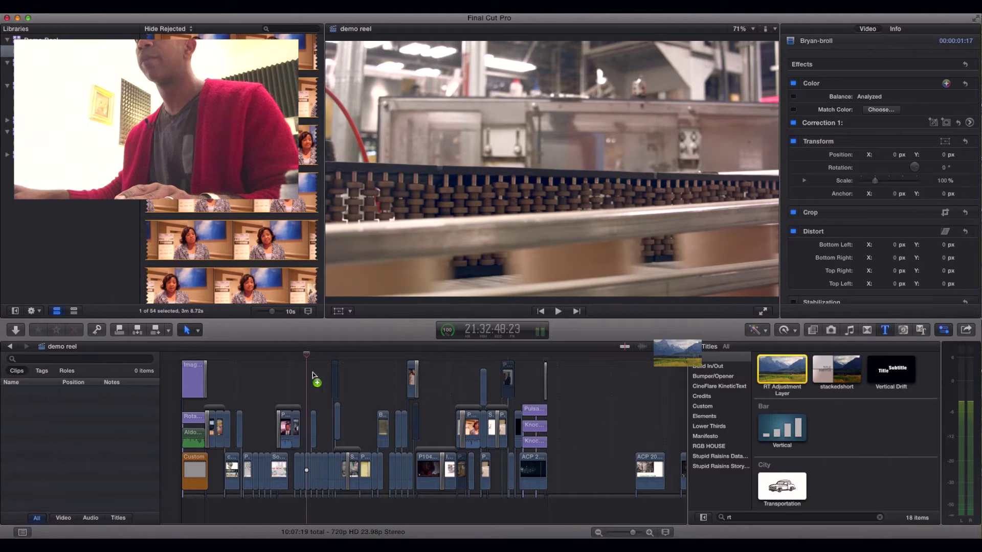
{"action": "left_click_drag", "start_coordinate": [313, 376], "coordinate": [301, 378]}
{"action": "mouse_move", "coordinate": [231, 380]}
{"action": "left_mouse_down"}
{"action": "mouse_move", "coordinate": [214, 385]}
{"action": "mouse_move", "coordinate": [235, 397]}
{"action": "left_mouse_up"}
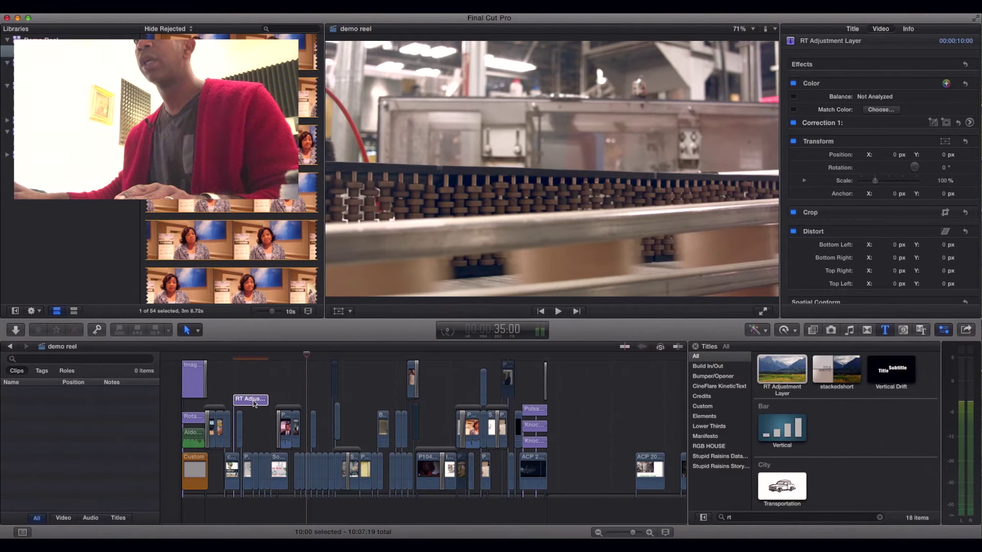
Extend the adjustment layer's end and start edges outward along the reel
{"action": "left_click", "coordinate": [266, 400]}
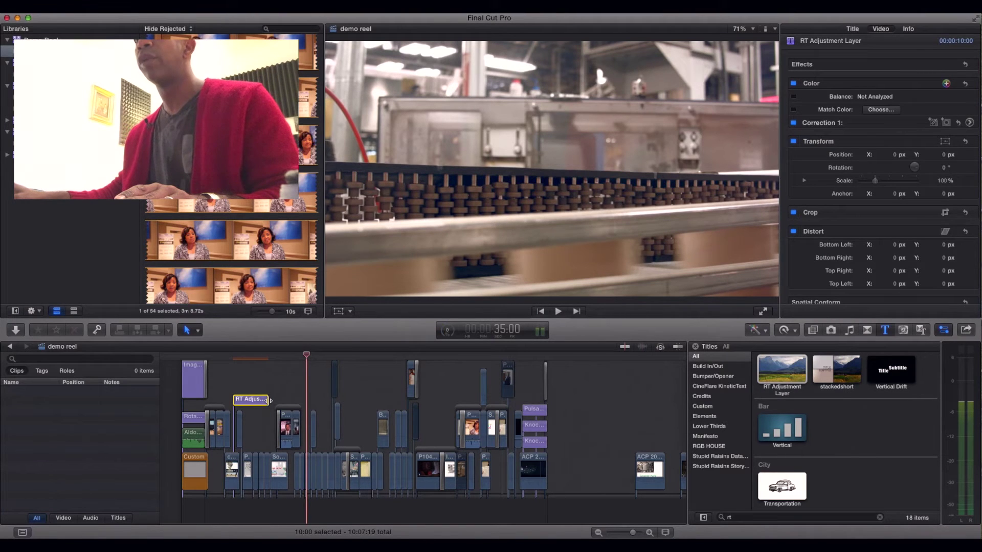
{"action": "left_click_drag", "start_coordinate": [510, 374], "coordinate": [550, 391]}
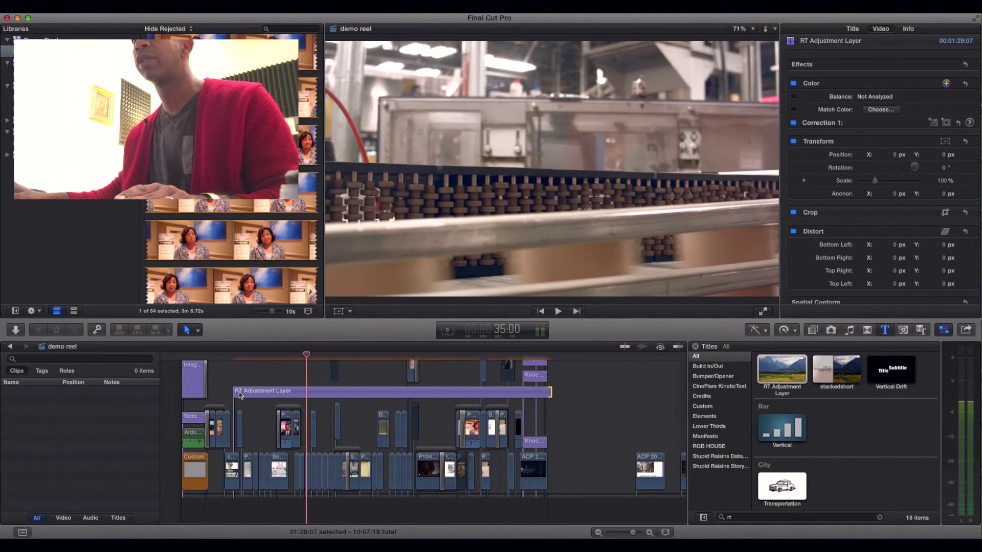
{"action": "left_click", "coordinate": [239, 395]}
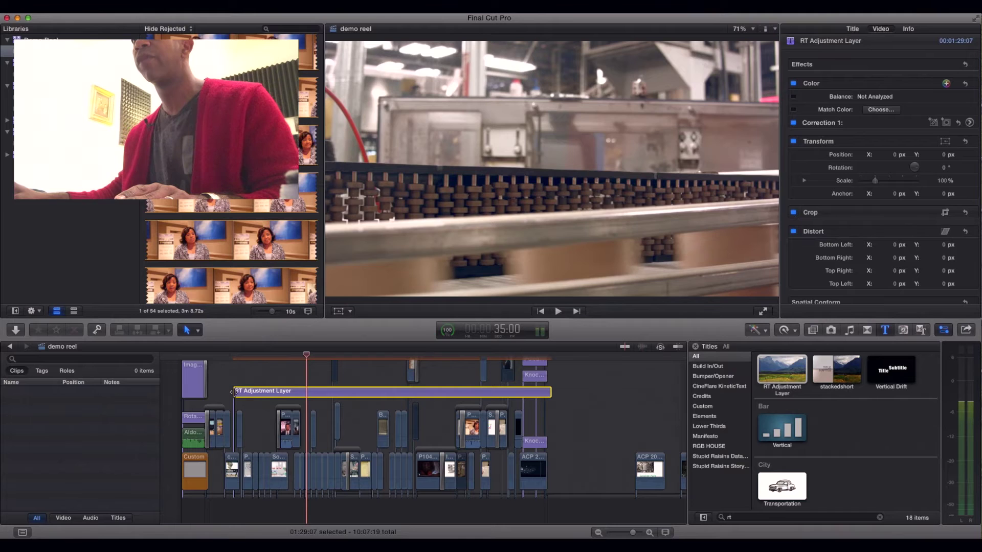
{"action": "mouse_move", "coordinate": [232, 392]}
{"action": "left_mouse_down"}
{"action": "mouse_move", "coordinate": [207, 394]}
{"action": "mouse_move", "coordinate": [220, 365]}
{"action": "mouse_move", "coordinate": [227, 401]}
{"action": "mouse_move", "coordinate": [223, 378]}
{"action": "left_mouse_up"}
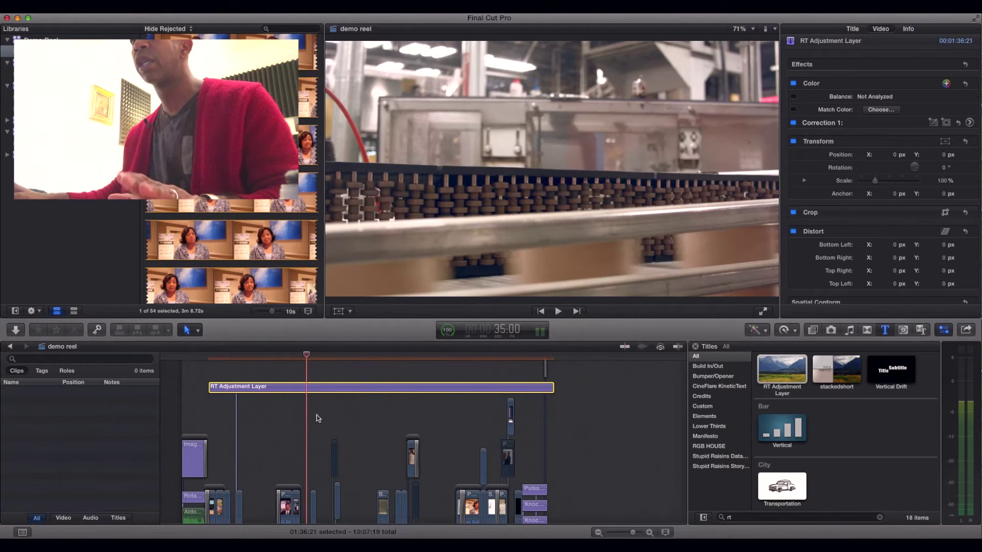
Raise the adjustment layer above the other clips and stretch it back to the opening title
{"action": "scroll", "coordinate": [373, 411], "scroll_direction": "up", "scroll_amount": 3}
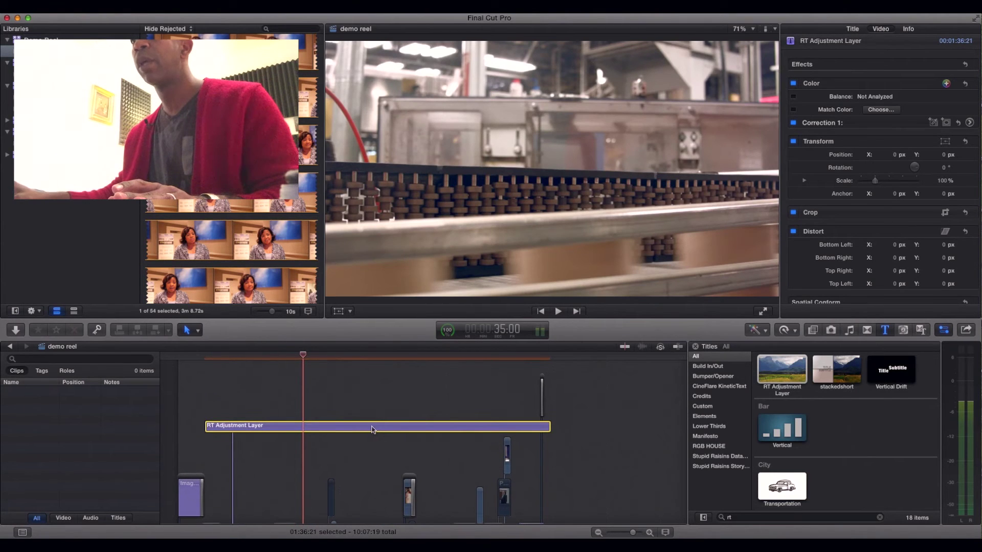
{"action": "left_click_drag", "start_coordinate": [372, 429], "coordinate": [374, 370]}
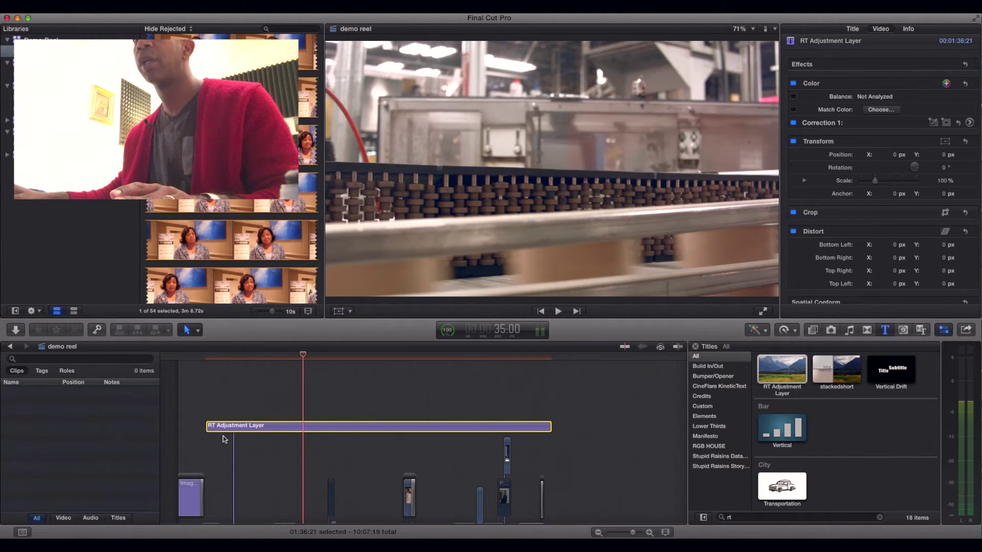
{"action": "left_click_drag", "start_coordinate": [211, 428], "coordinate": [201, 427]}
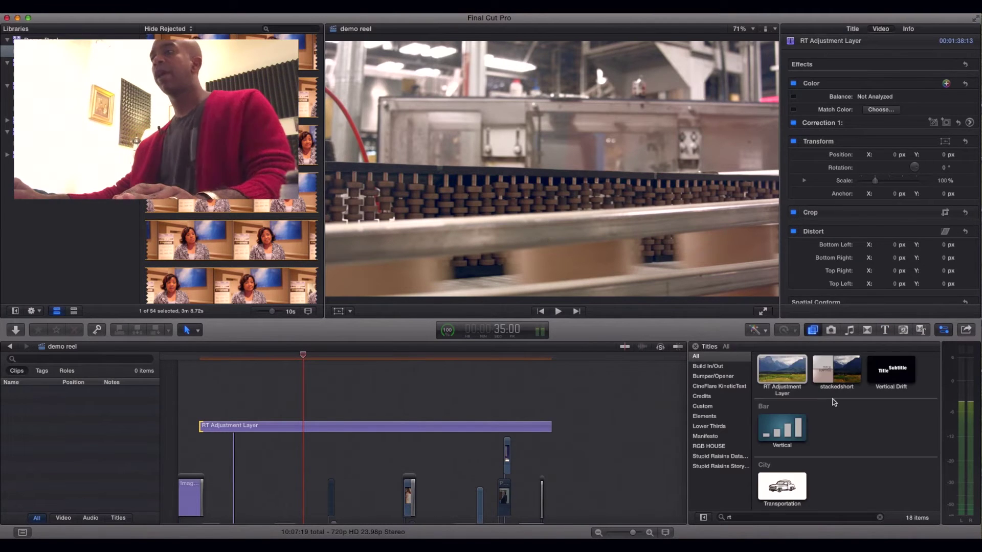
Find Koji Advance under Koji Color and apply it to the RT Adjustment Layer
{"action": "key", "text": "super+5"}
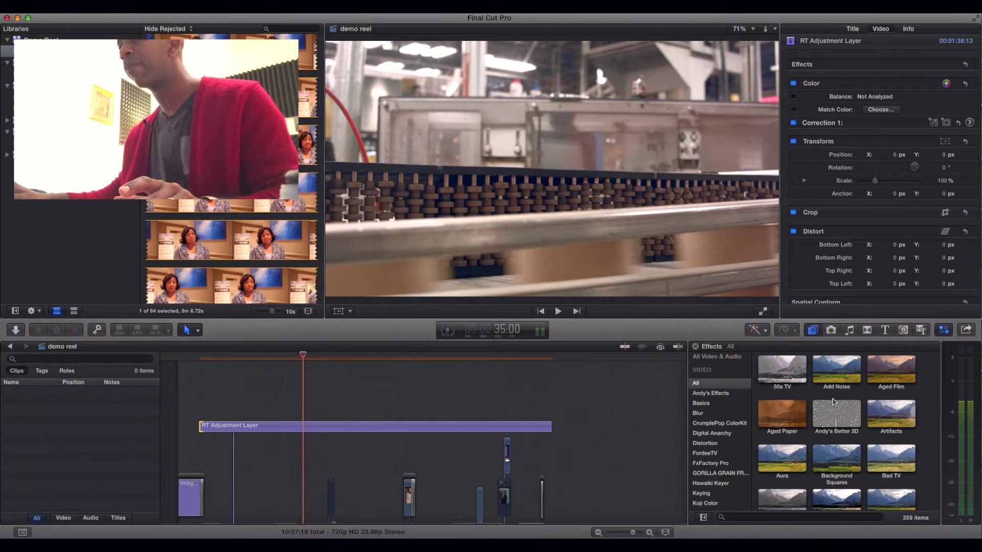
{"action": "left_click", "coordinate": [734, 424]}
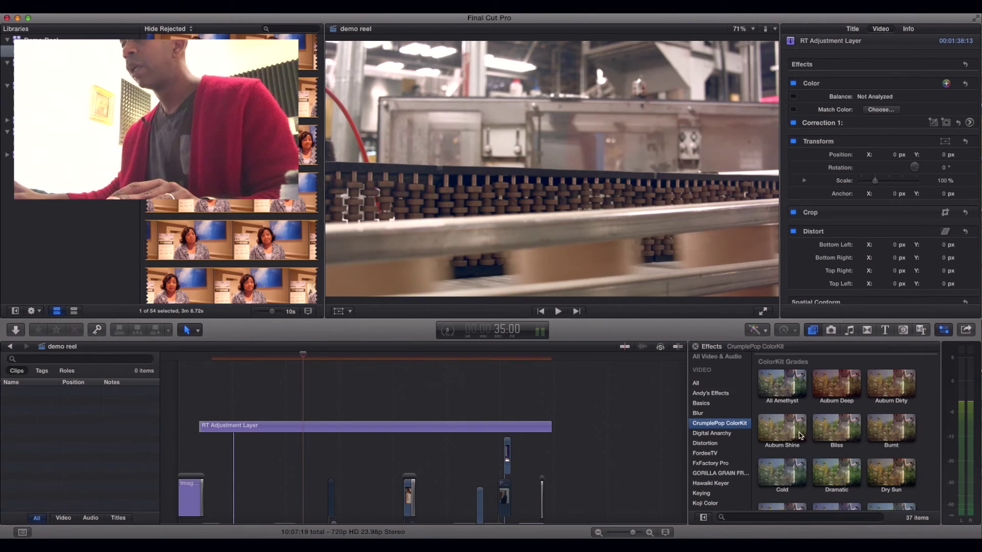
{"action": "scroll", "coordinate": [801, 436], "scroll_direction": "down", "scroll_amount": 3}
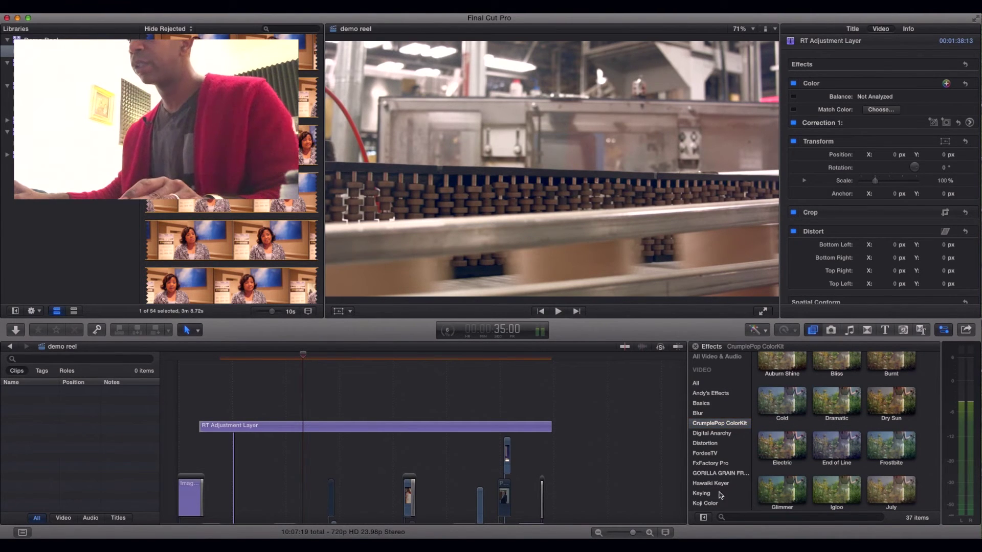
{"action": "left_click", "coordinate": [710, 504]}
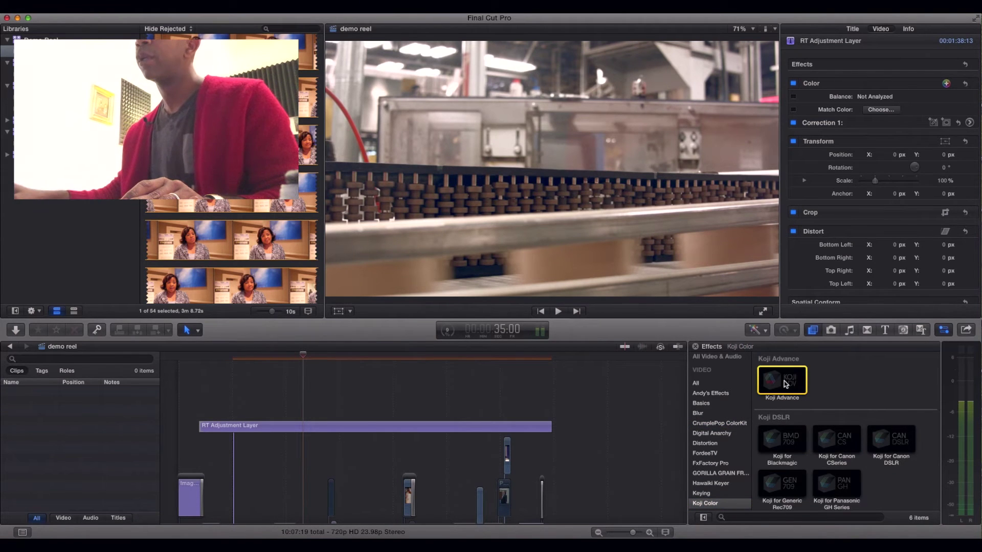
{"action": "left_click_drag", "start_coordinate": [785, 384], "coordinate": [352, 423]}
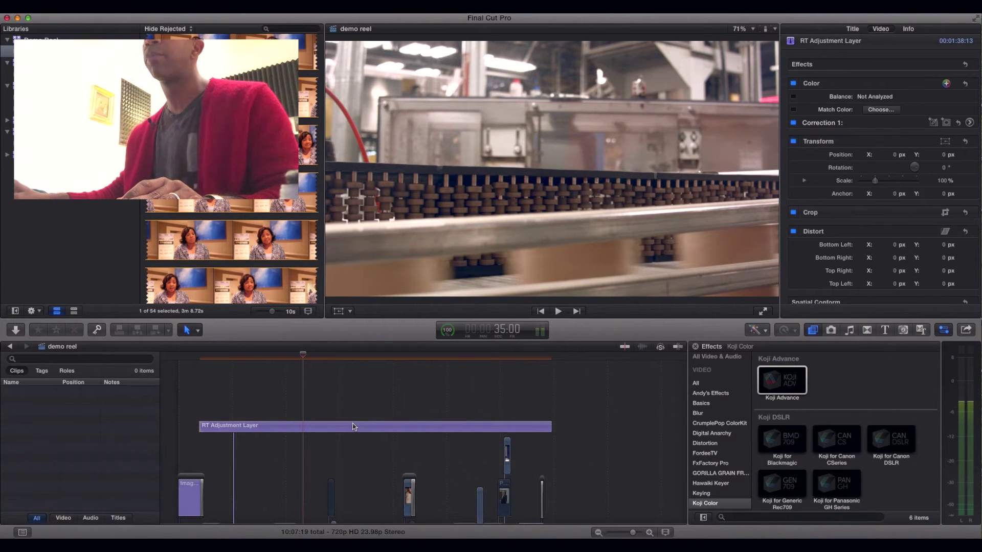
Expand Koji Advance on the RT Adjustment Layer to reveal camera format, film stock and grading sliders
{"action": "left_click", "coordinate": [323, 431]}
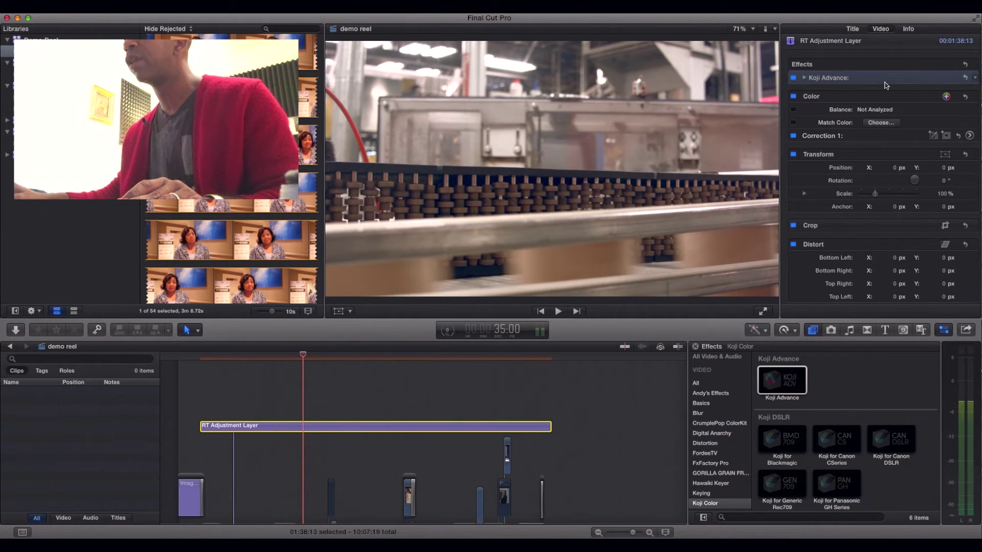
{"action": "left_click", "coordinate": [805, 79]}
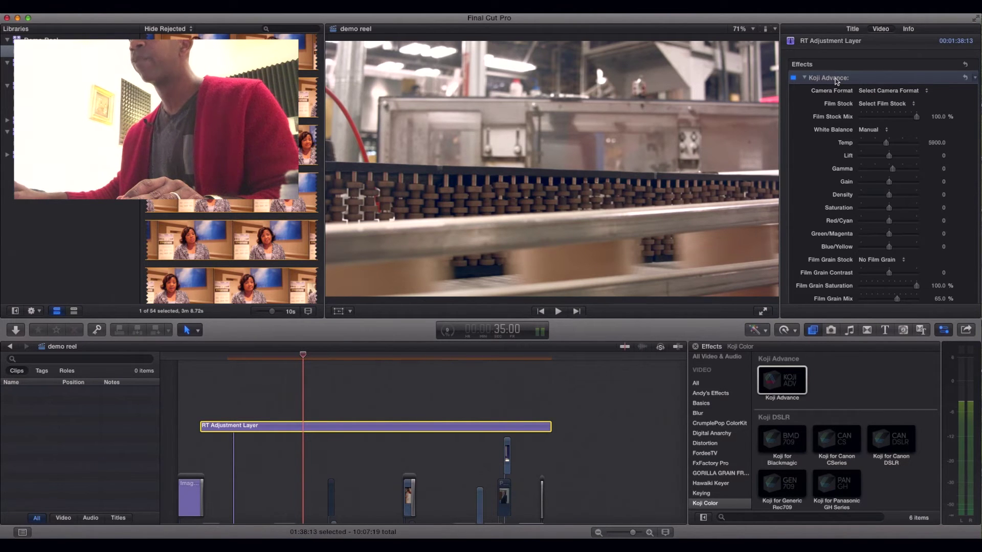
{"action": "left_click", "coordinate": [409, 412]}
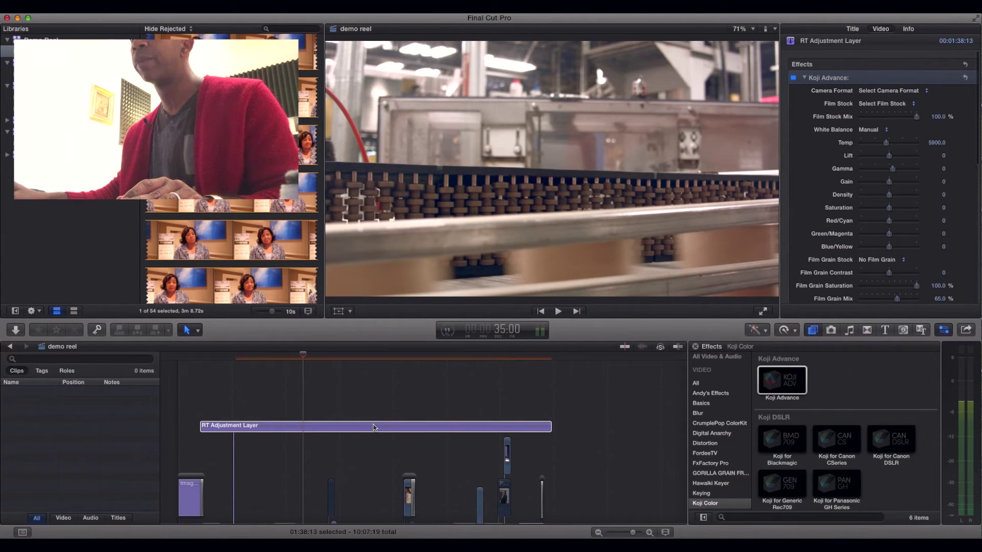
Set Koji Advance's camera format to Panasonic GH Series and film stock to 2383 LC
{"action": "key", "text": "c"}
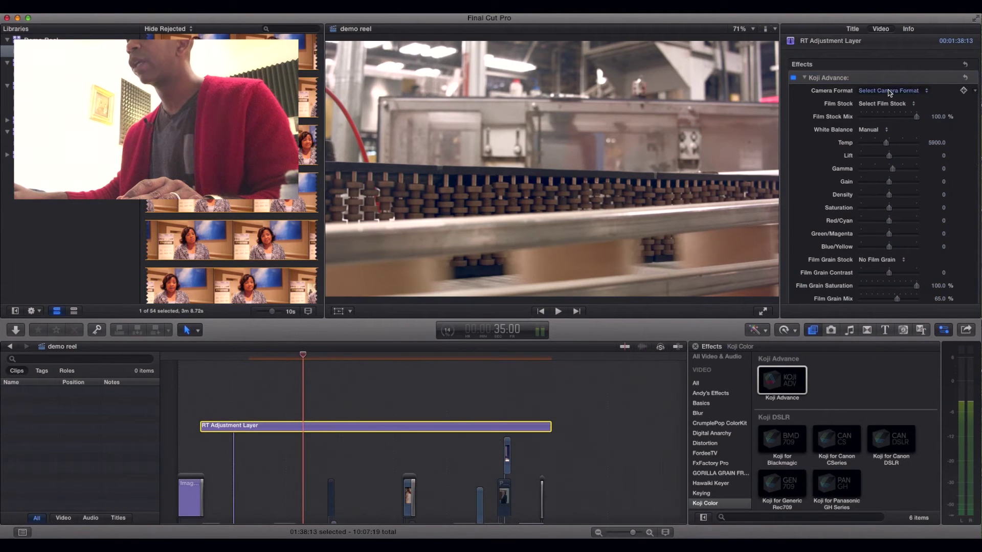
{"action": "left_click", "coordinate": [889, 92]}
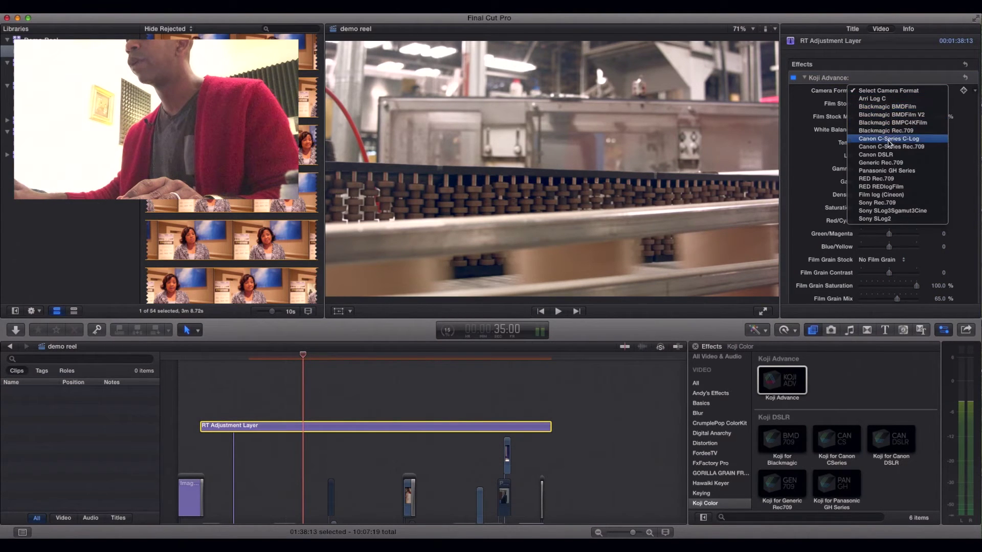
{"action": "left_click", "coordinate": [885, 171]}
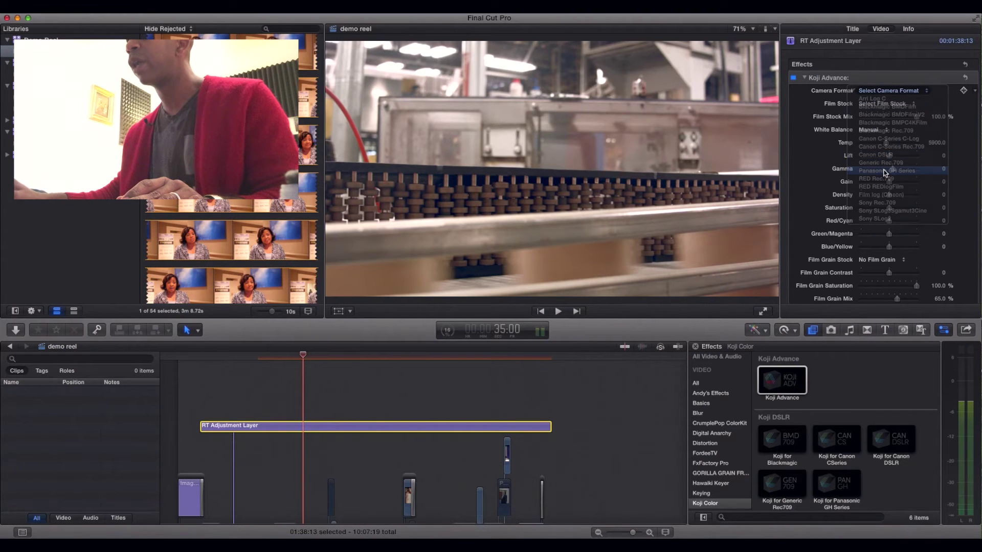
{"action": "left_click", "coordinate": [880, 109]}
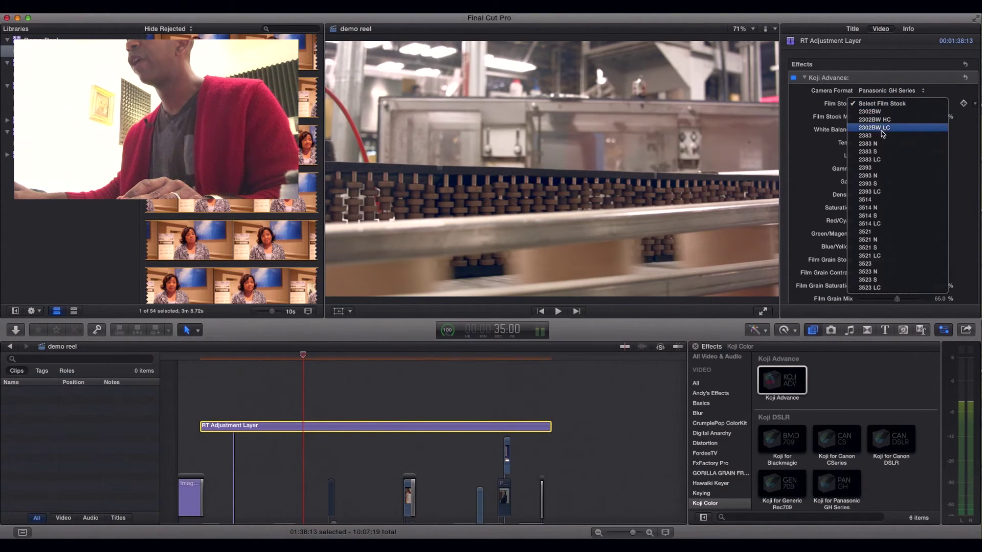
{"action": "left_click", "coordinate": [879, 160]}
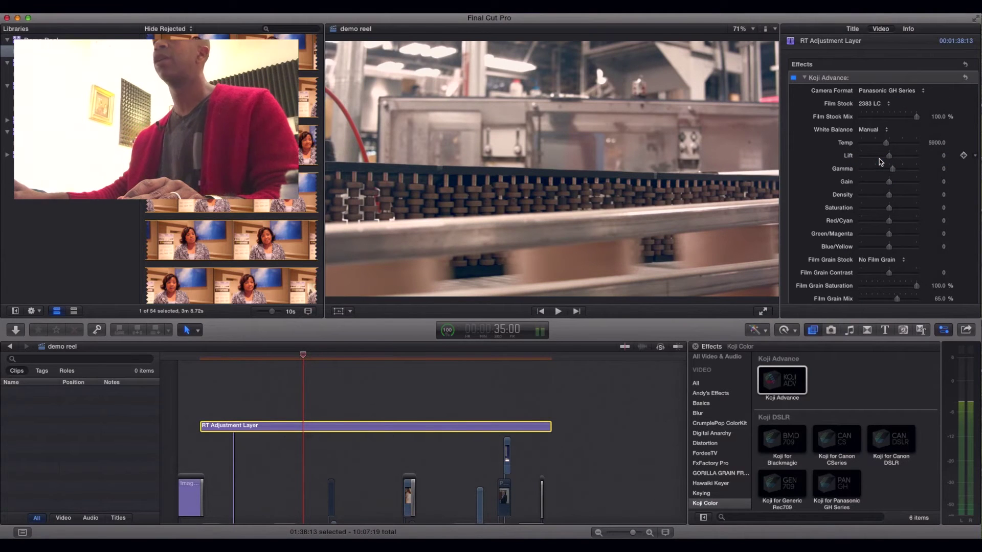
{"action": "left_click", "coordinate": [758, 91]}
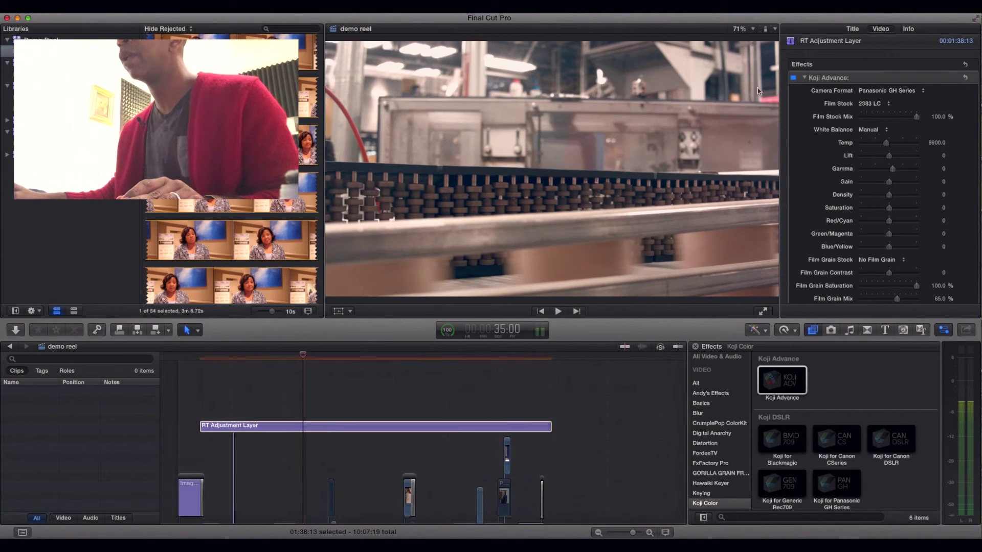
Compare Koji Advance on and off, raise Lift to 0.03, then collapse its settings
{"action": "left_click", "coordinate": [793, 78]}
{"action": "left_click", "coordinate": [793, 79]}
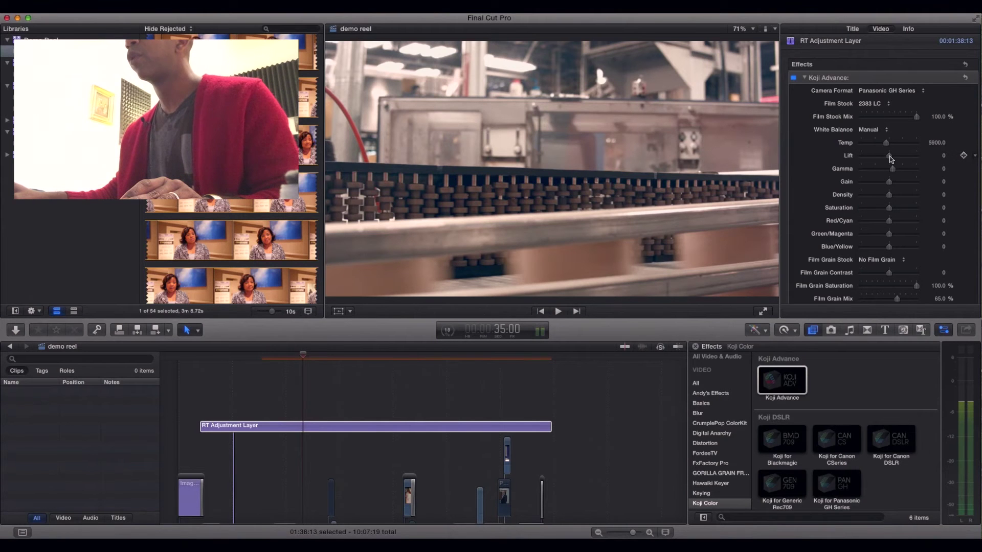
{"action": "left_click_drag", "start_coordinate": [888, 157], "coordinate": [894, 175]}
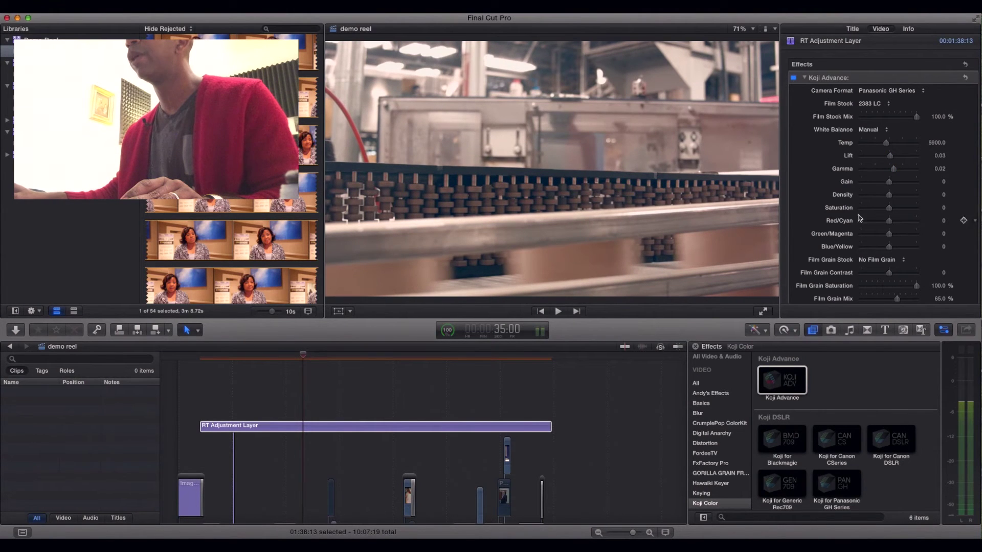
{"action": "left_click", "coordinate": [804, 77]}
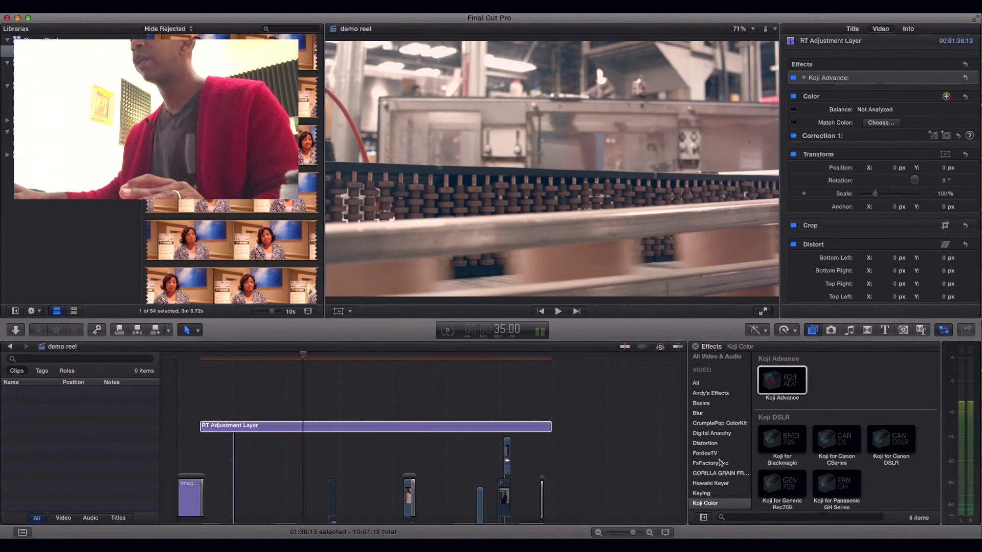
Apply the CrumplePop ColorKit Overlay effect to the RT Adjustment Layer
{"action": "left_click", "coordinate": [718, 423]}
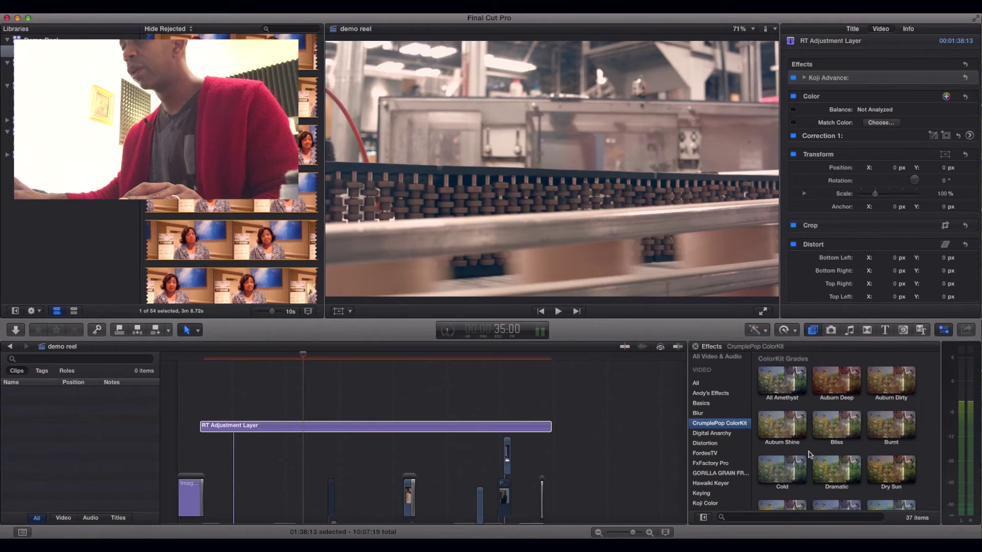
{"action": "scroll", "coordinate": [844, 479], "scroll_direction": "down", "scroll_amount": 10}
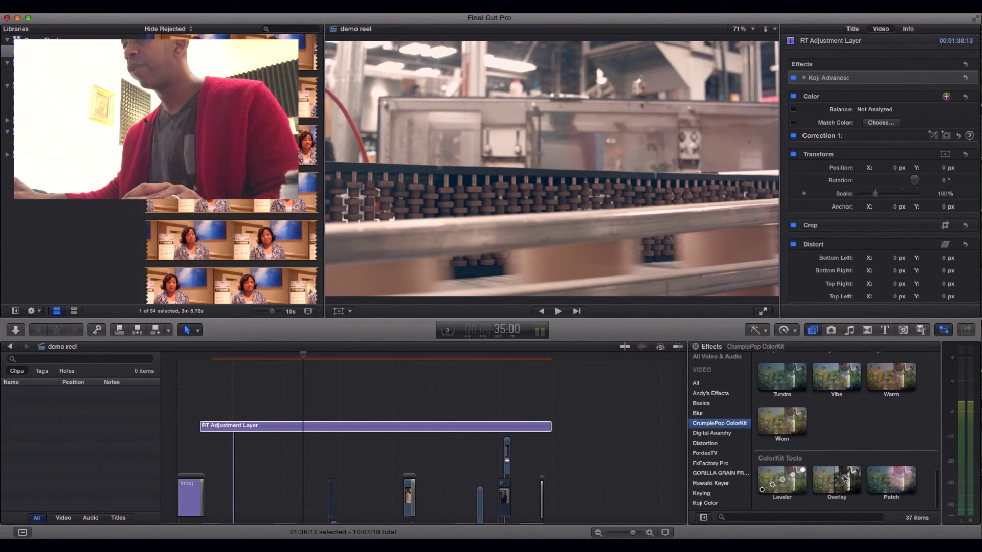
{"action": "left_click", "coordinate": [839, 483]}
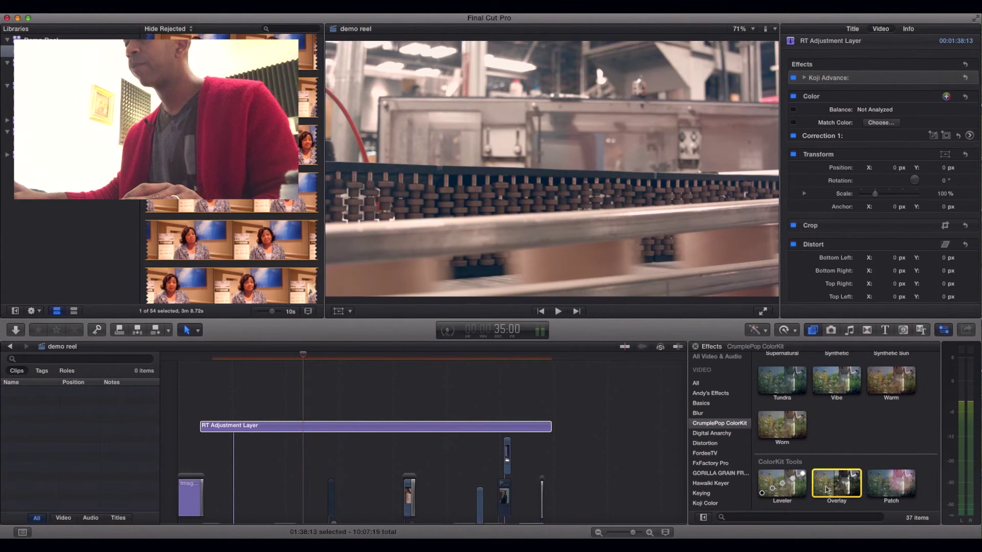
{"action": "left_click_drag", "start_coordinate": [825, 479], "coordinate": [381, 424]}
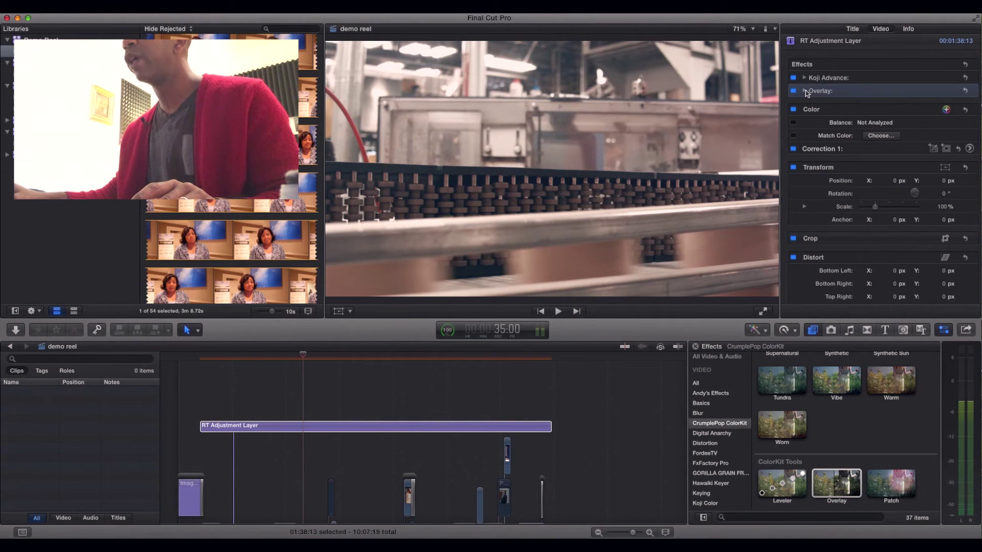
Set Overlay to Add blend mode, gold remap colour and intensity 6.56
{"action": "left_click", "coordinate": [804, 90]}
{"action": "left_click", "coordinate": [881, 104]}
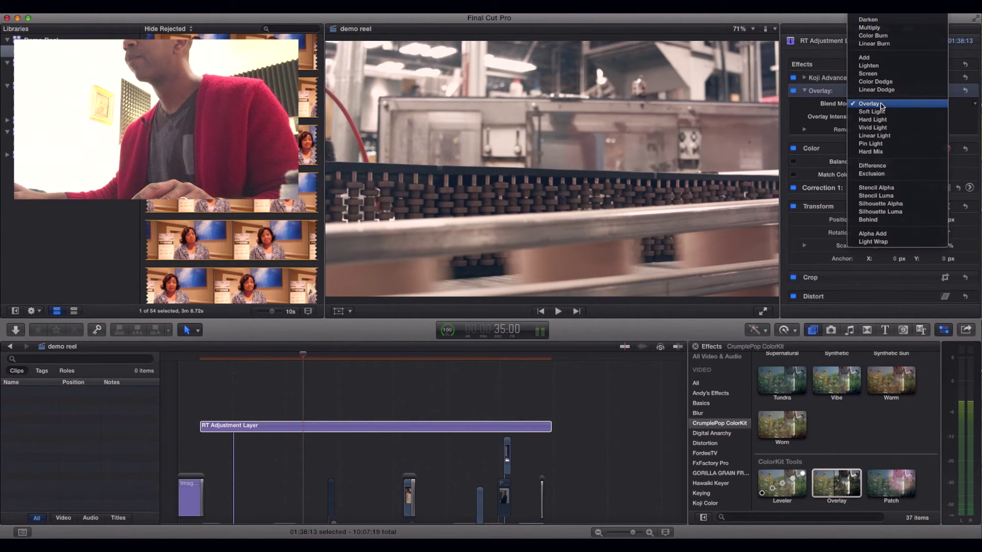
{"action": "key", "text": "Escape"}
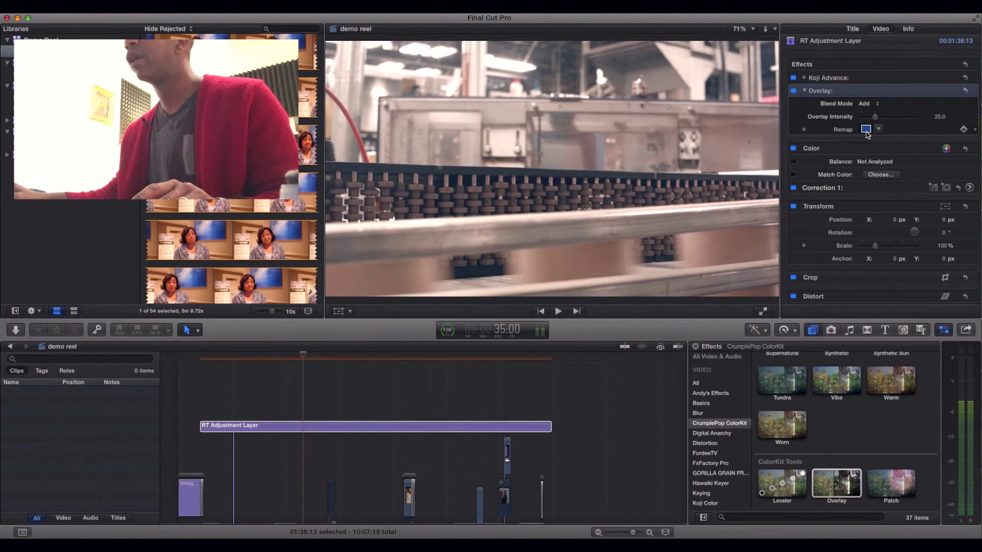
{"action": "left_click", "coordinate": [866, 130]}
{"action": "left_click_drag", "start_coordinate": [722, 408], "coordinate": [796, 348]}
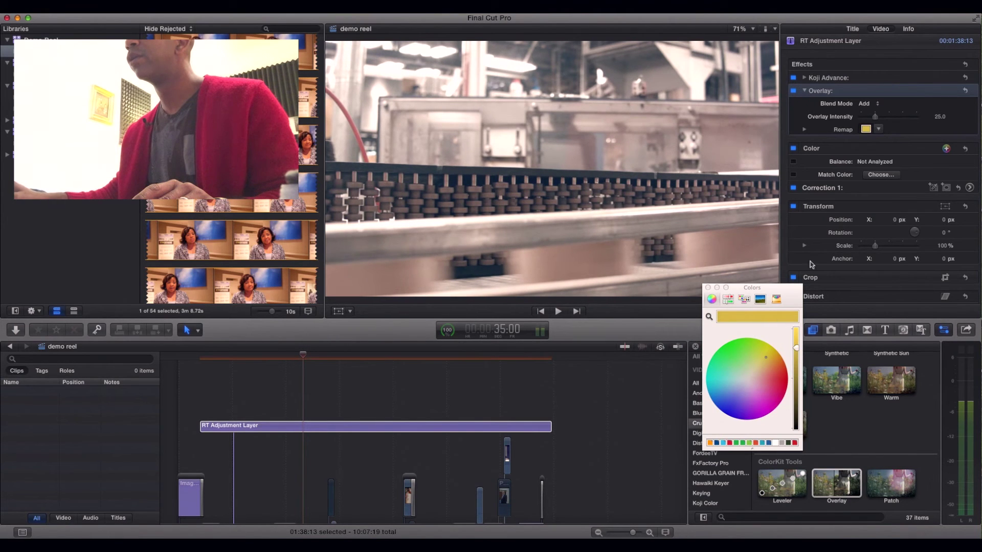
{"action": "left_click_drag", "start_coordinate": [870, 119], "coordinate": [864, 119]}
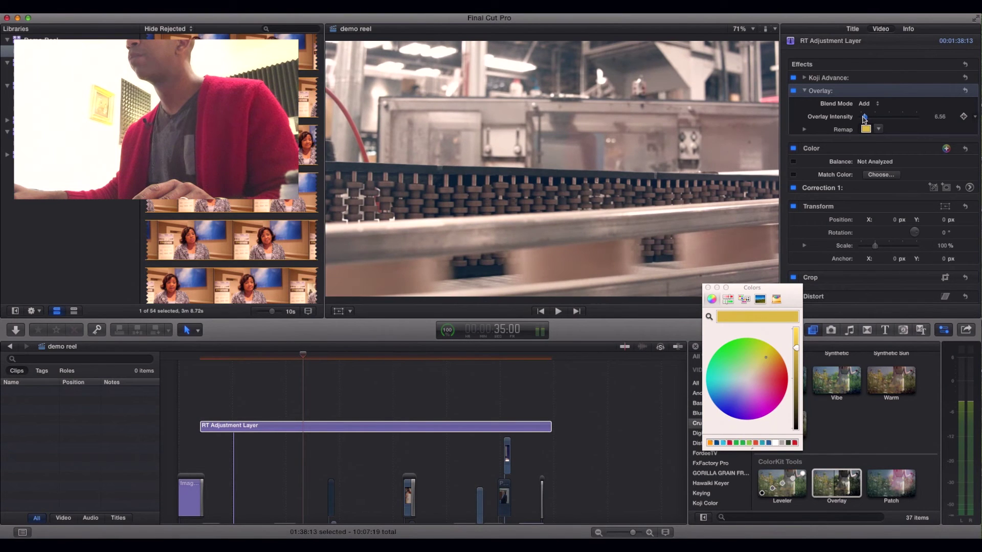
Compare the Overlay effect on and off, leave it on, and close the Colors window
{"action": "left_click", "coordinate": [793, 91]}
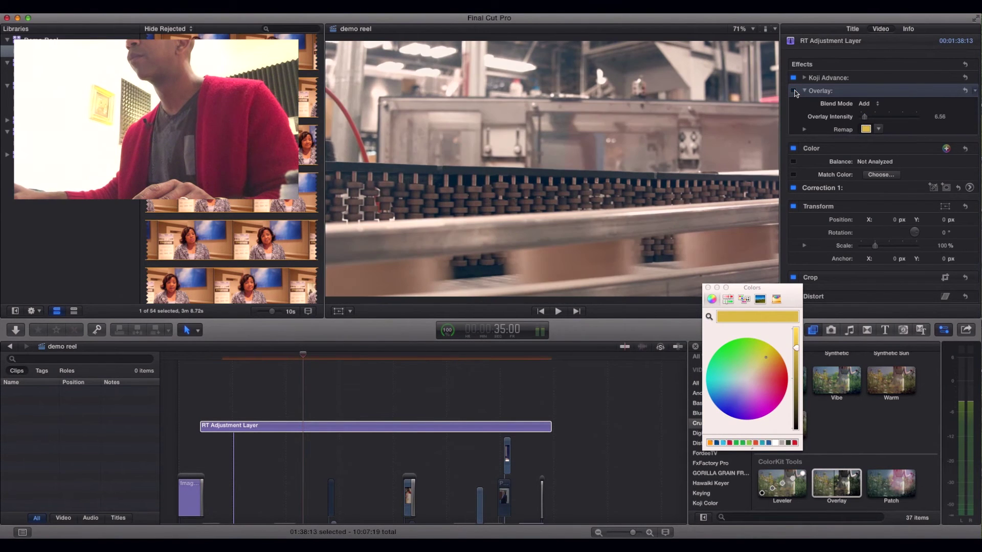
{"action": "left_click", "coordinate": [793, 91]}
{"action": "left_click", "coordinate": [793, 91]}
{"action": "left_click", "coordinate": [794, 91]}
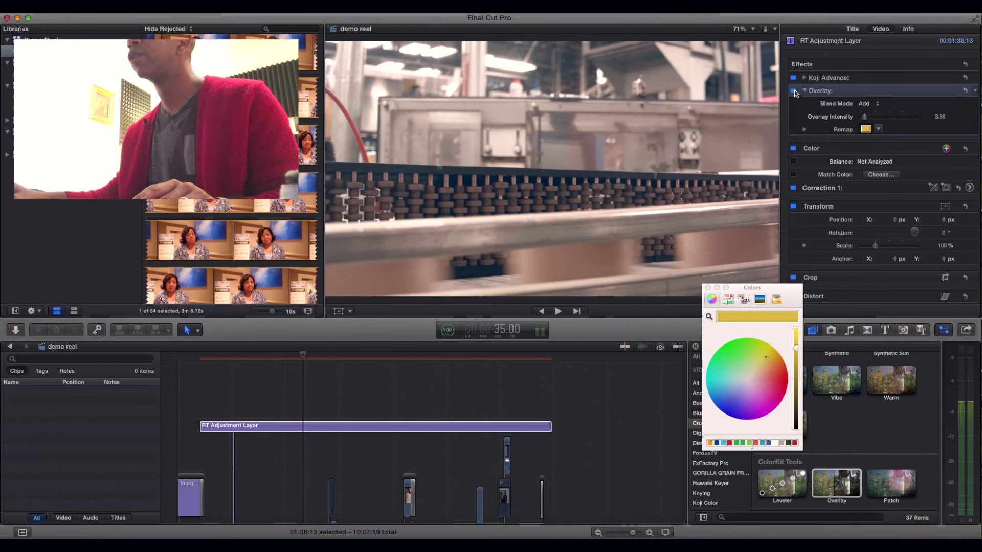
{"action": "left_click", "coordinate": [794, 91]}
{"action": "left_click", "coordinate": [793, 91]}
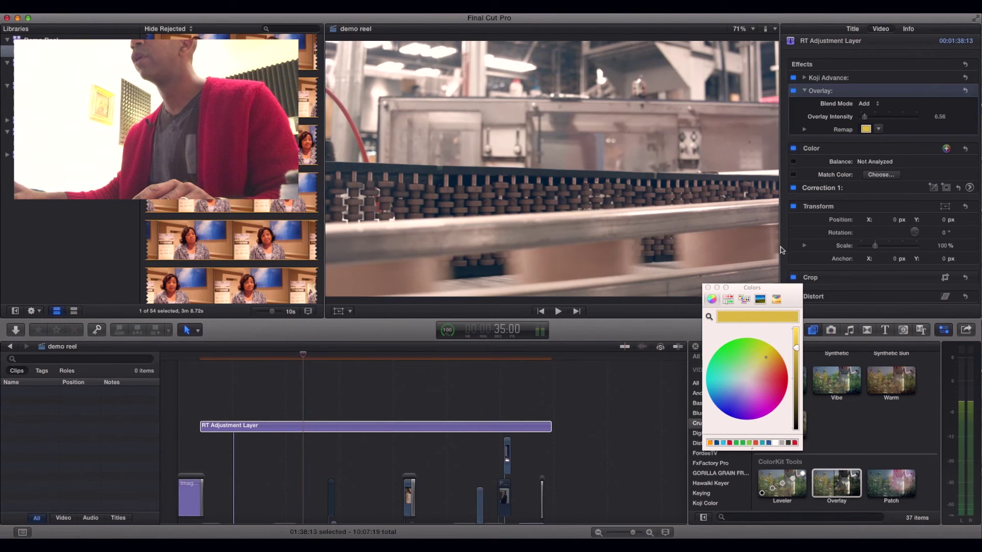
{"action": "left_click", "coordinate": [708, 288]}
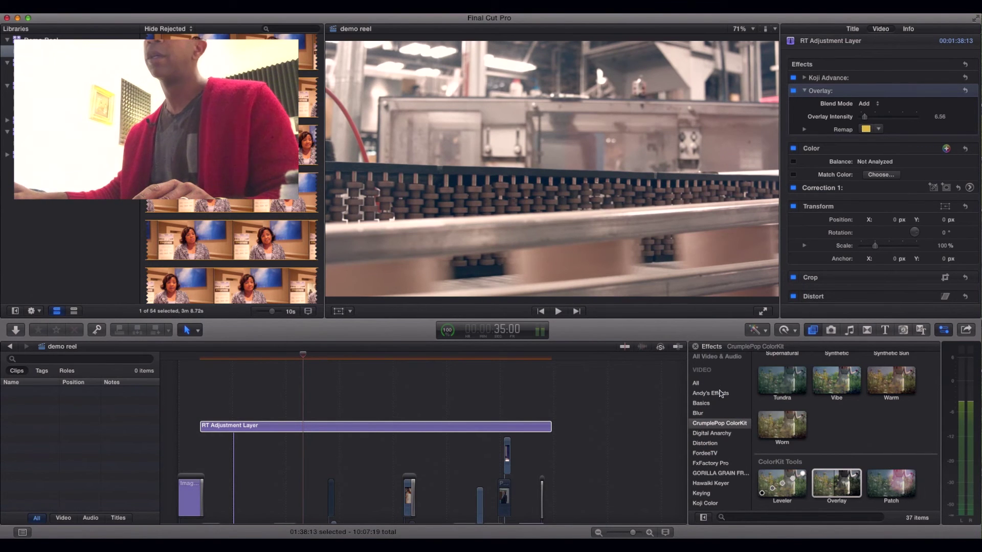
Search the effects for 'finisher' and apply Finisher to the RT Adjustment Layer
{"action": "left_click", "coordinate": [471, 425]}
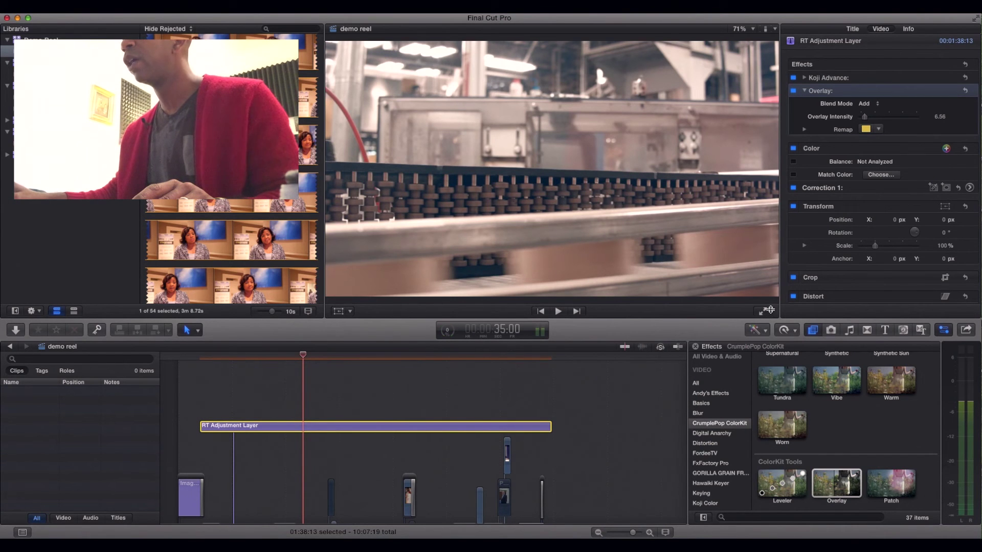
{"action": "left_click", "coordinate": [748, 517]}
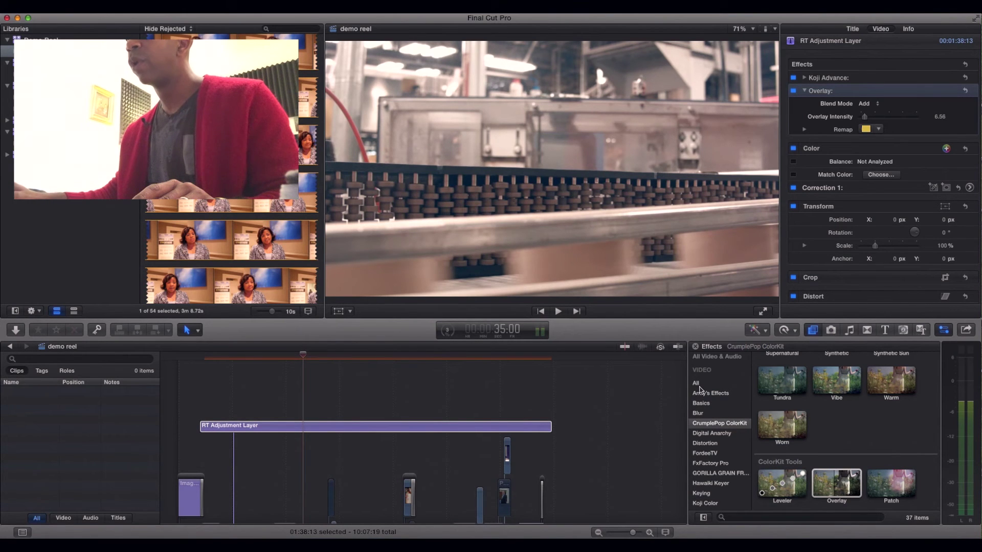
{"action": "left_click", "coordinate": [739, 516]}
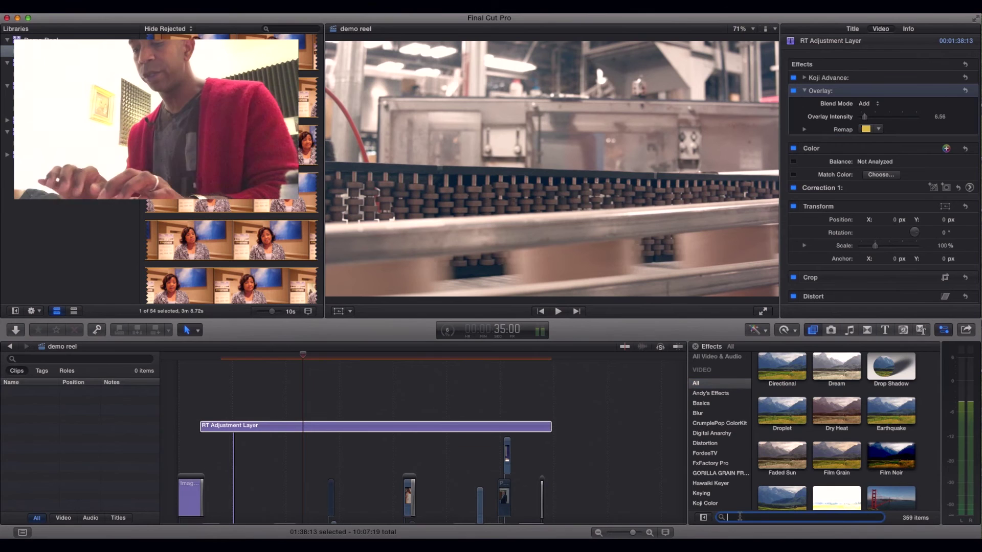
{"action": "type", "text": "finisher"}
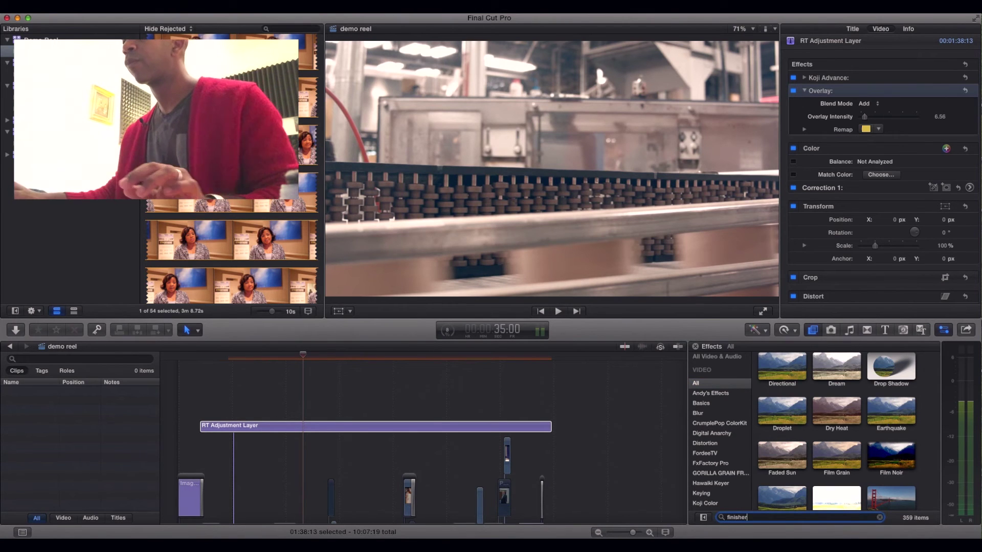
{"action": "left_click_drag", "start_coordinate": [773, 388], "coordinate": [439, 428]}
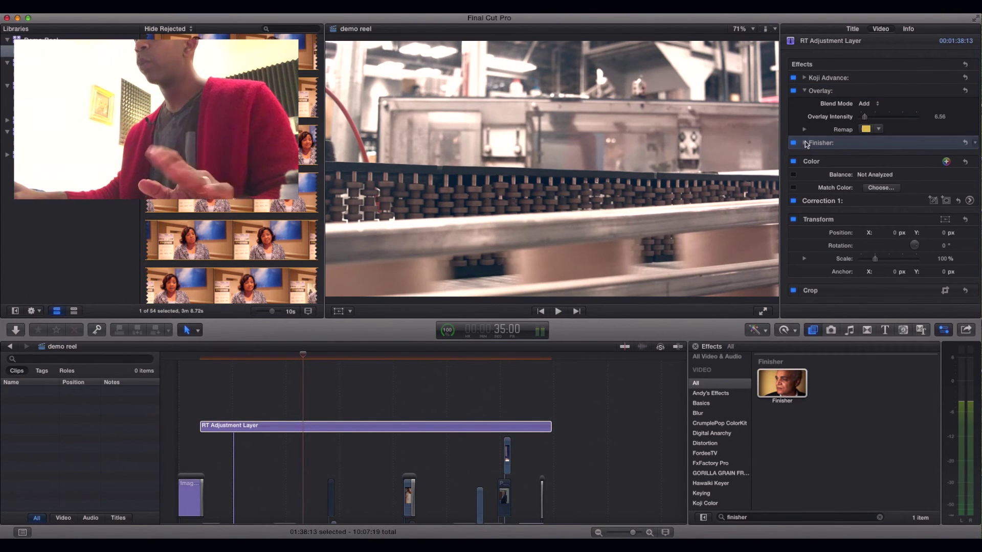
Tune Finisher: Background 8.35, Depth 85.96, Contrast 53.16, Brightness 52.53, Detail 19.22
{"action": "left_click", "coordinate": [804, 143]}
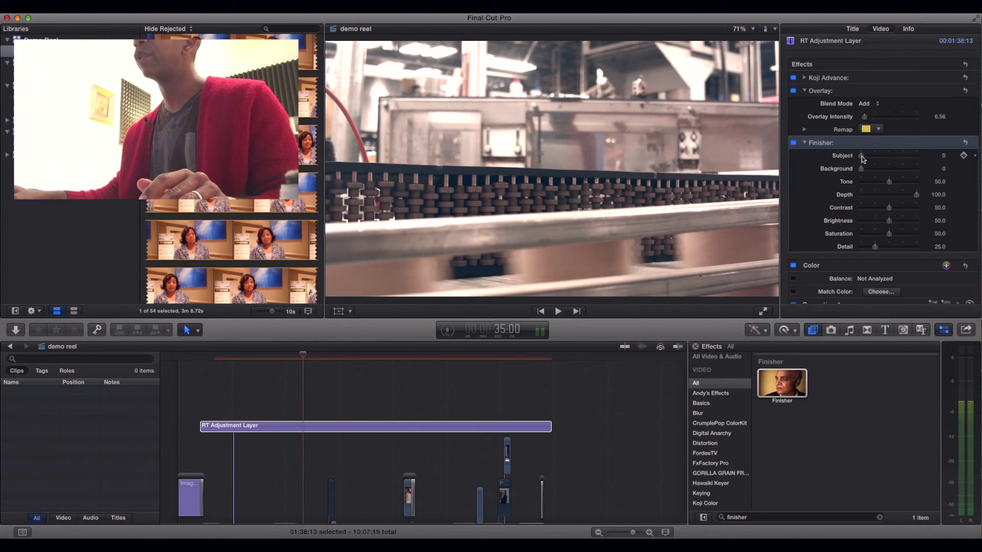
{"action": "mouse_move", "coordinate": [862, 160]}
{"action": "left_mouse_down"}
{"action": "mouse_move", "coordinate": [900, 157]}
{"action": "mouse_move", "coordinate": [863, 161]}
{"action": "left_mouse_up"}
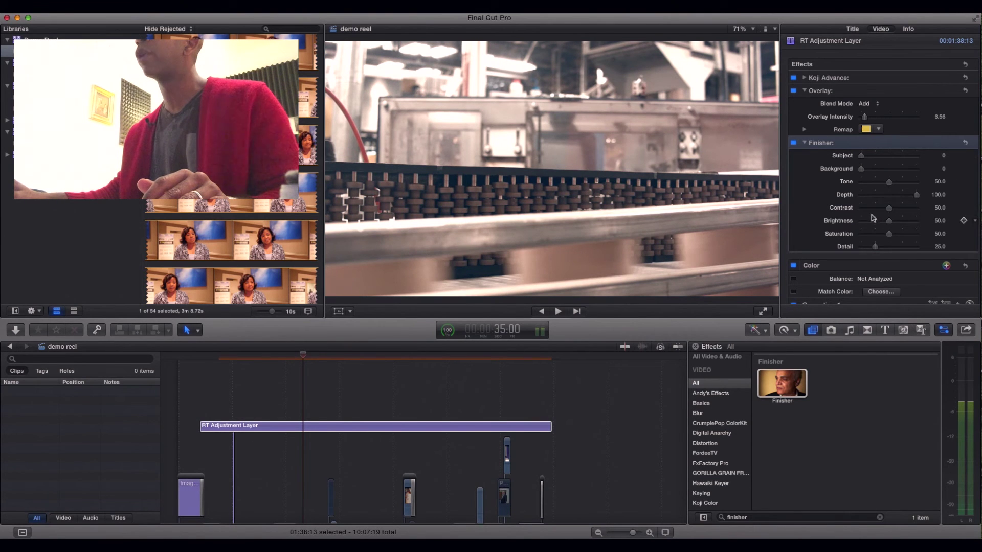
{"action": "scroll", "coordinate": [882, 231], "scroll_direction": "down", "scroll_amount": 2}
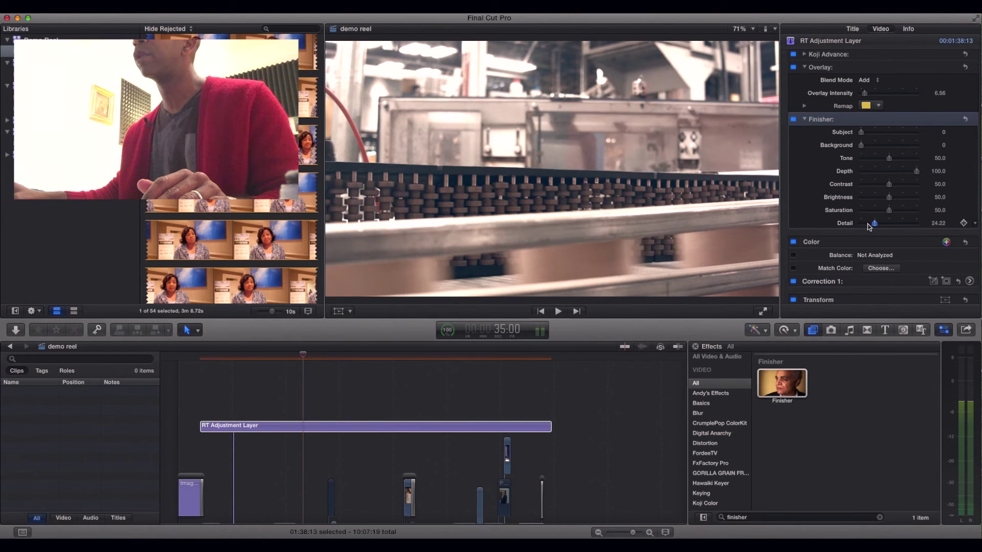
{"action": "mouse_move", "coordinate": [869, 227]}
{"action": "left_mouse_down"}
{"action": "mouse_move", "coordinate": [888, 225]}
{"action": "mouse_move", "coordinate": [864, 223]}
{"action": "mouse_move", "coordinate": [872, 223]}
{"action": "left_mouse_up"}
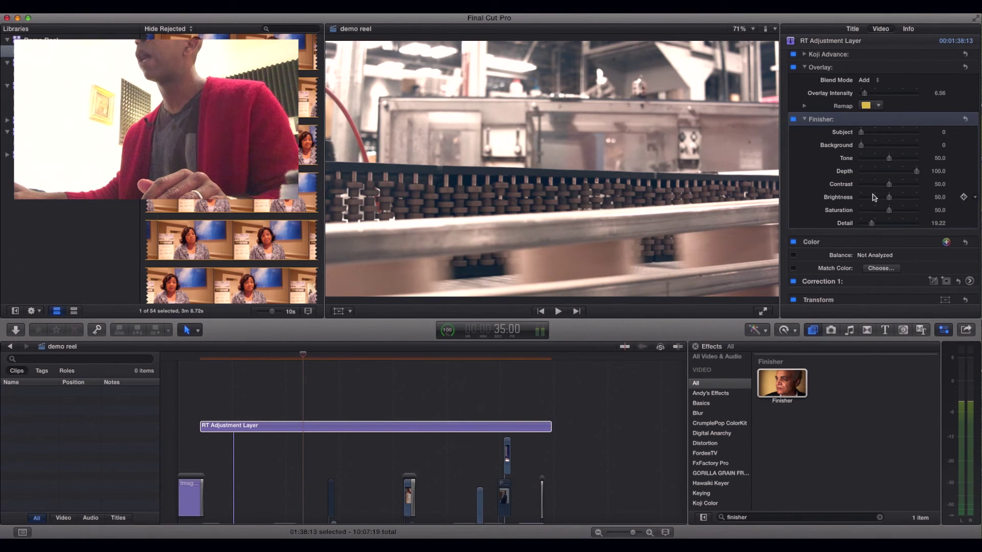
{"action": "left_click_drag", "start_coordinate": [890, 199], "coordinate": [860, 133]}
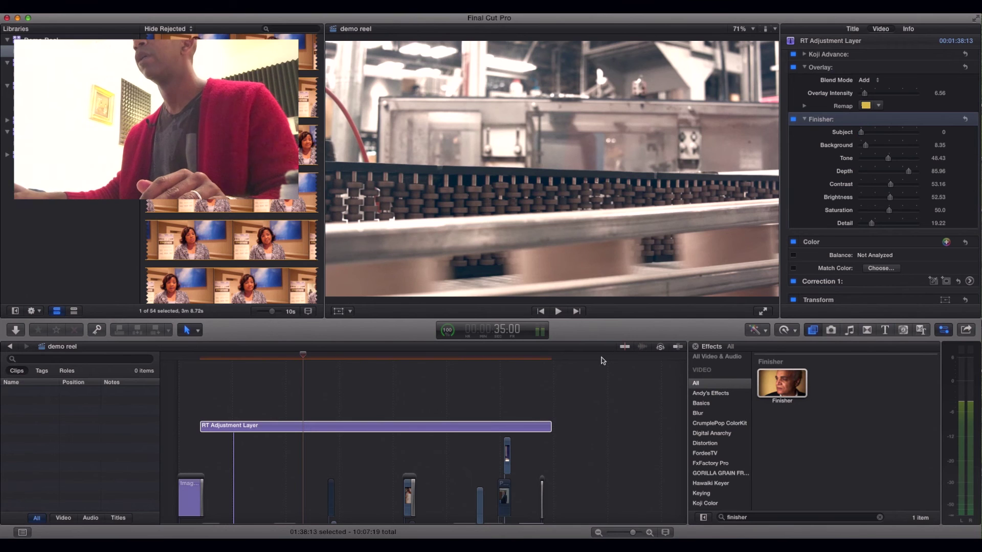
Collapse the Finisher and Overlay settings, then switch off Overlay and Koji Advance to view the ungraded shot
{"action": "left_click", "coordinate": [805, 119]}
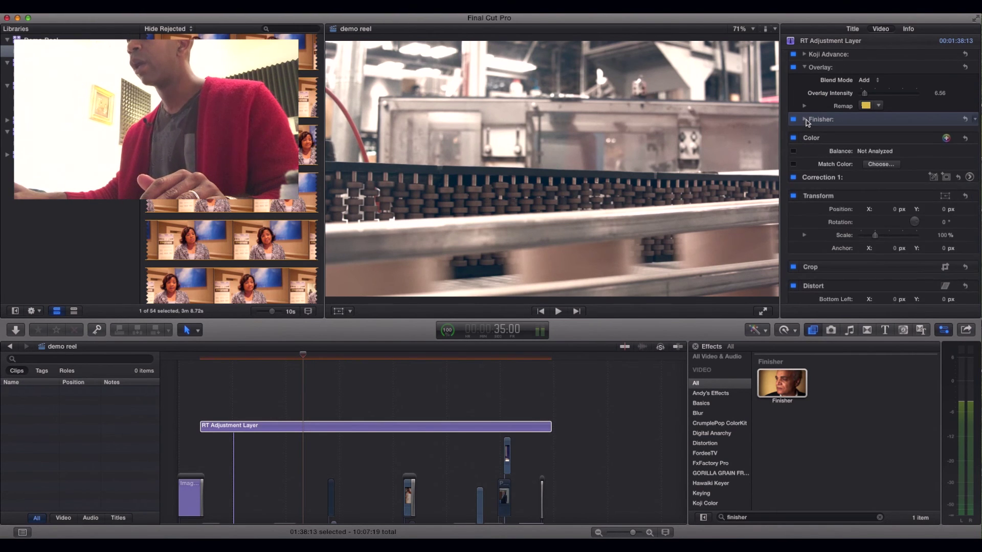
{"action": "left_click", "coordinate": [803, 68]}
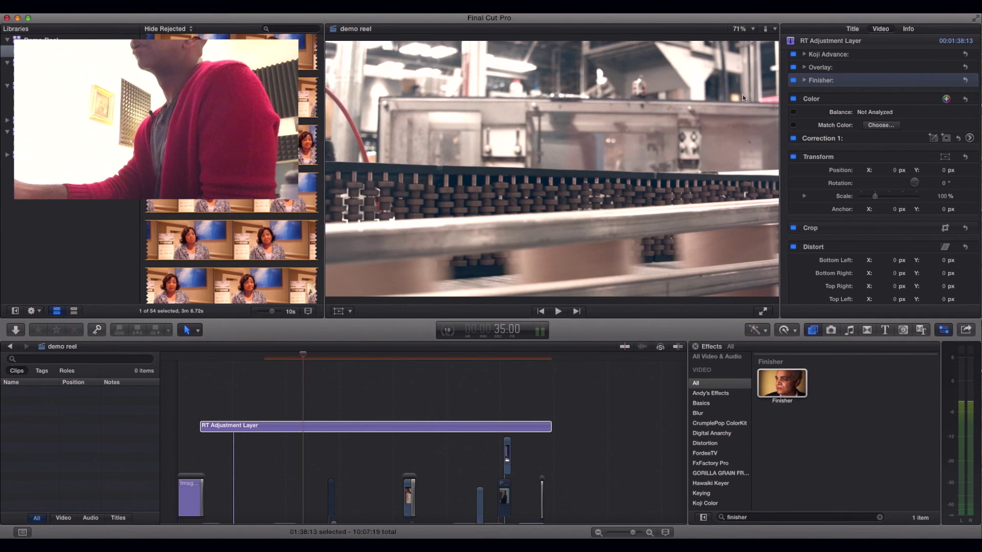
{"action": "left_click", "coordinate": [793, 66]}
{"action": "left_click", "coordinate": [793, 54]}
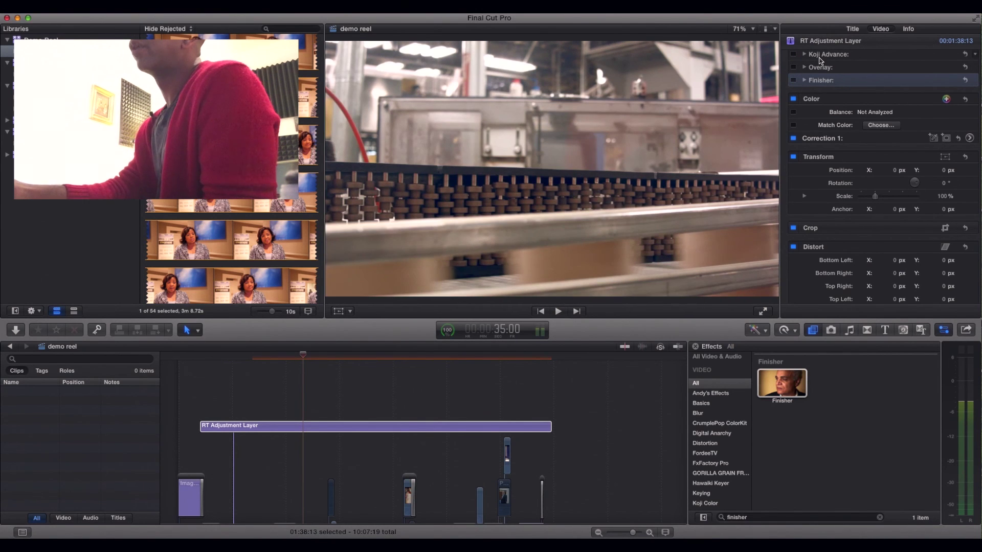
Re-enable Koji Advance, Overlay and Finisher together on the adjustment layer
{"action": "left_click", "coordinate": [793, 54]}
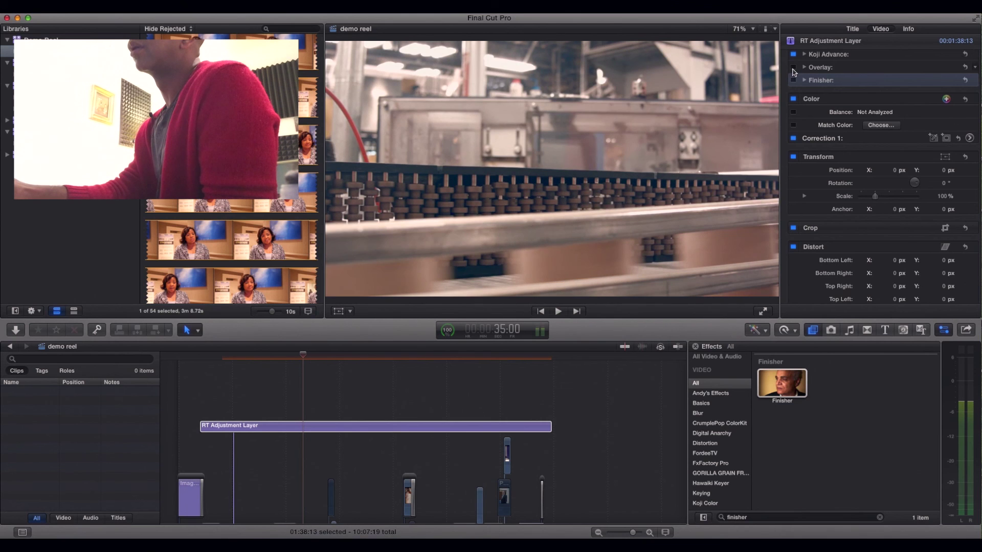
{"action": "left_click", "coordinate": [792, 67]}
{"action": "left_click", "coordinate": [793, 81]}
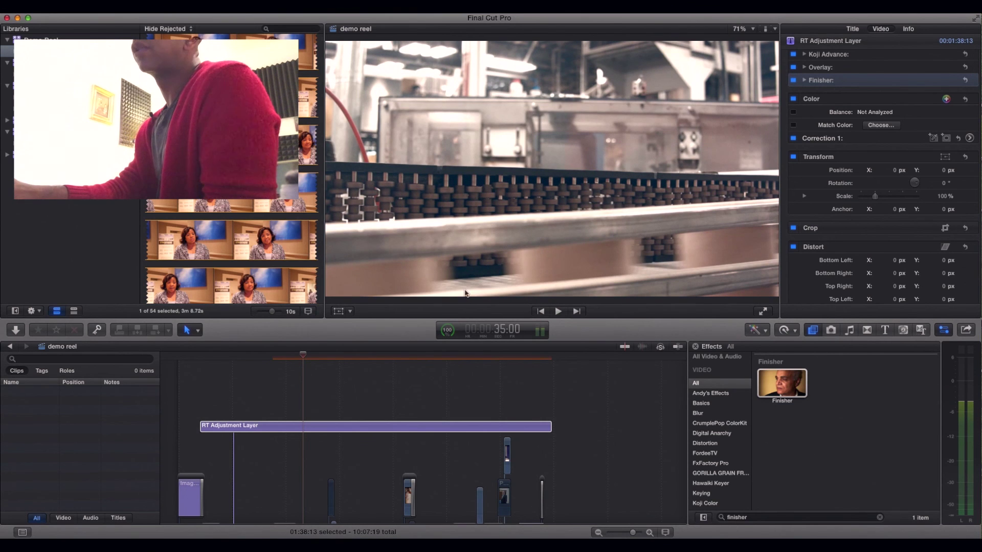
Play the graded reel from just before the factory shot and stop at 37:20
{"action": "left_click", "coordinate": [302, 357]}
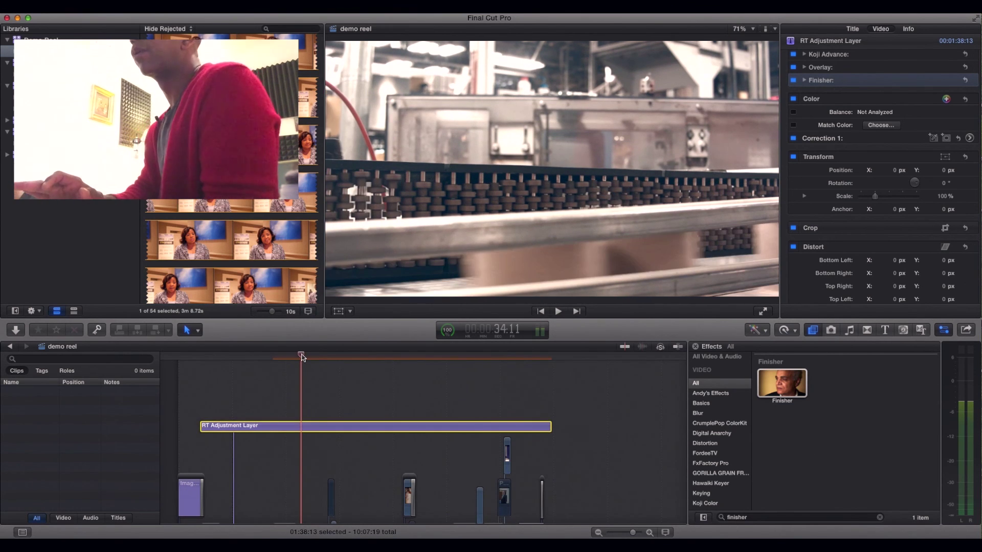
{"action": "key", "text": "space"}
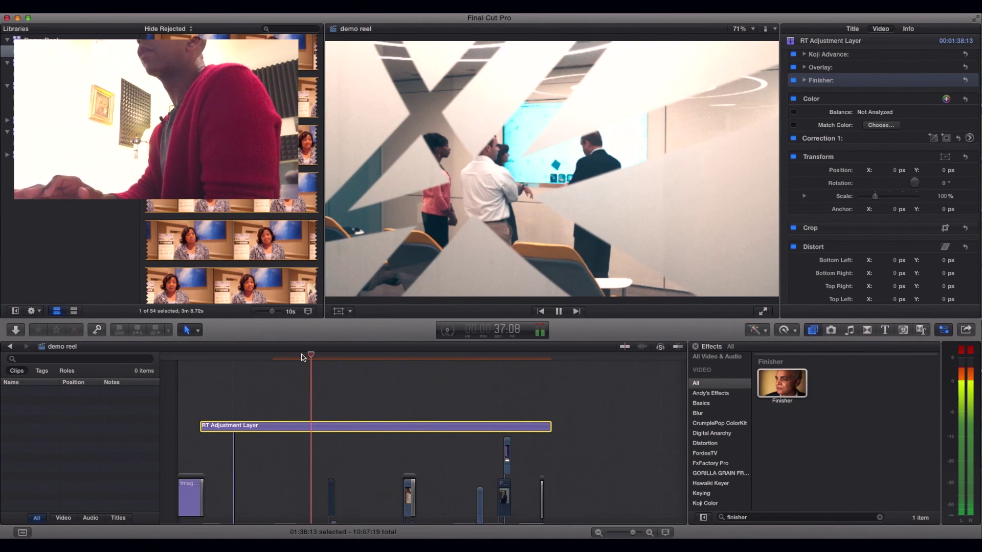
{"action": "key", "text": "space"}
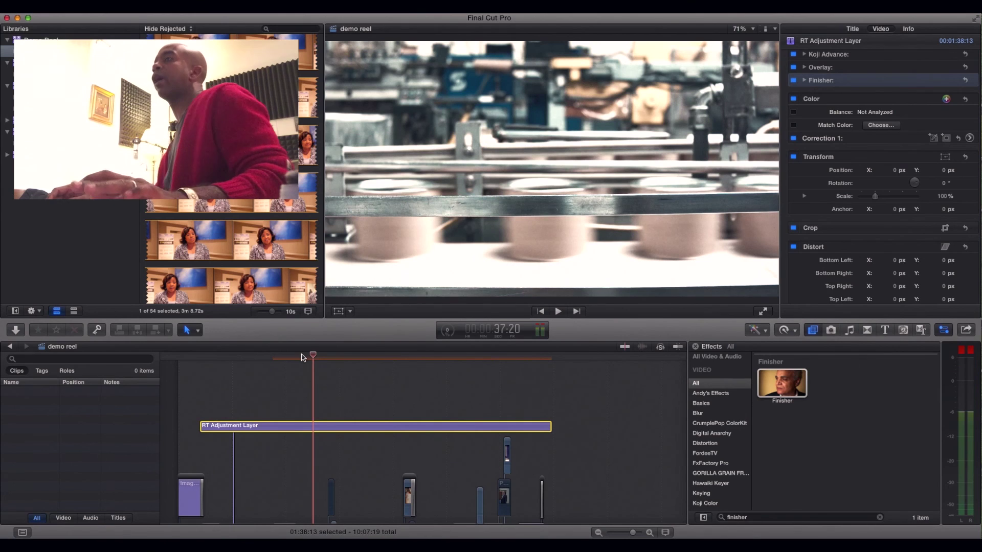